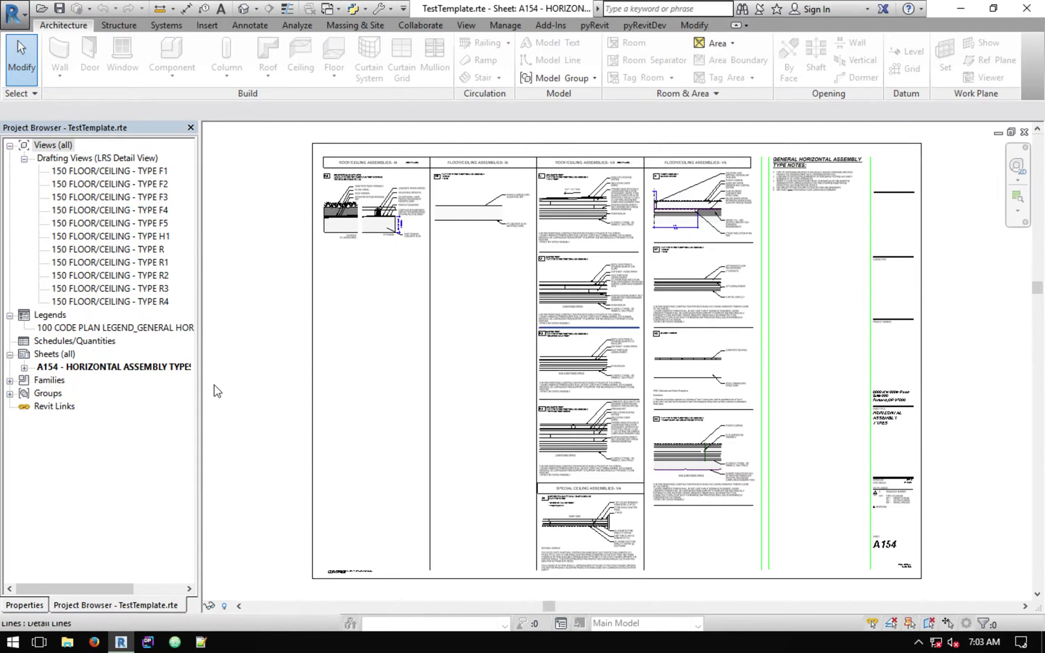
Select sheet A154 and its general horizontal assembly notes viewport in TestTemplate, then deselect
left_click(175, 367)
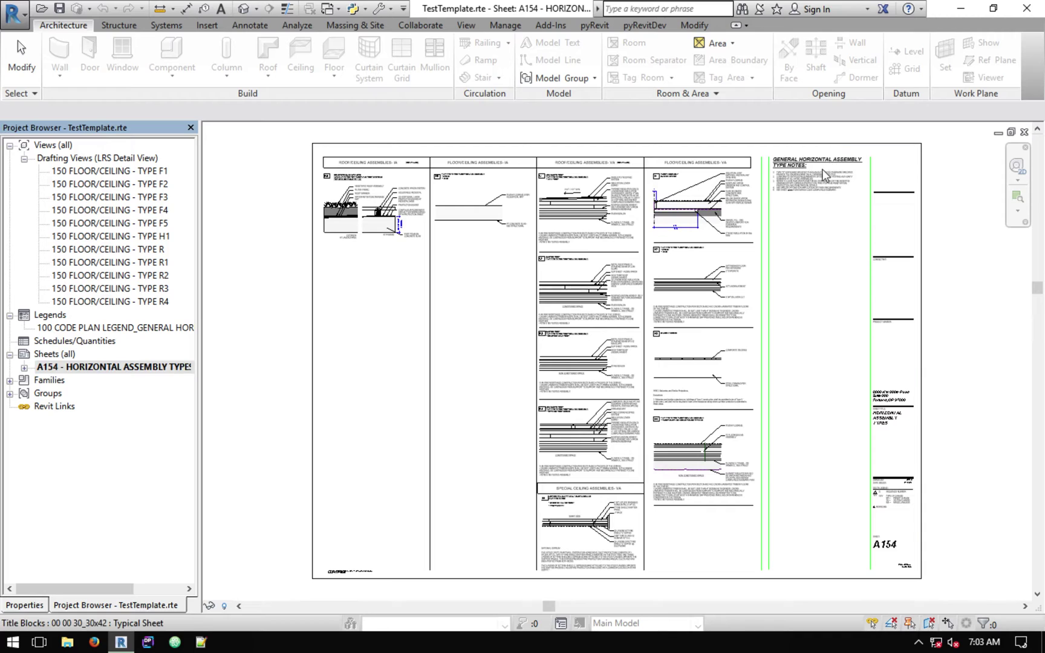
left_click(825, 185)
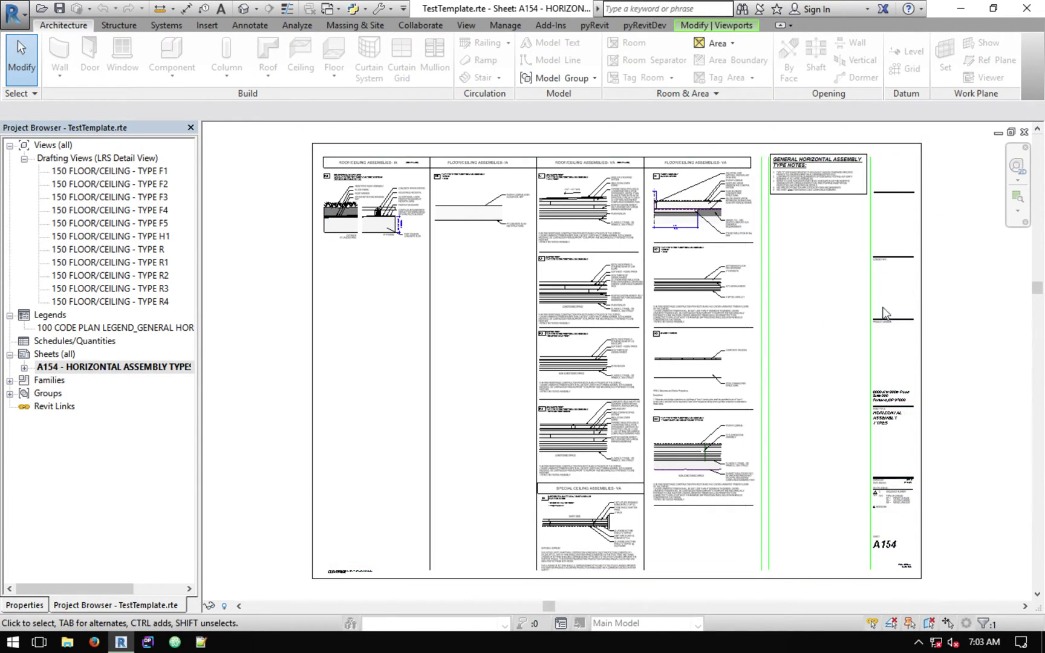
left_click(966, 319)
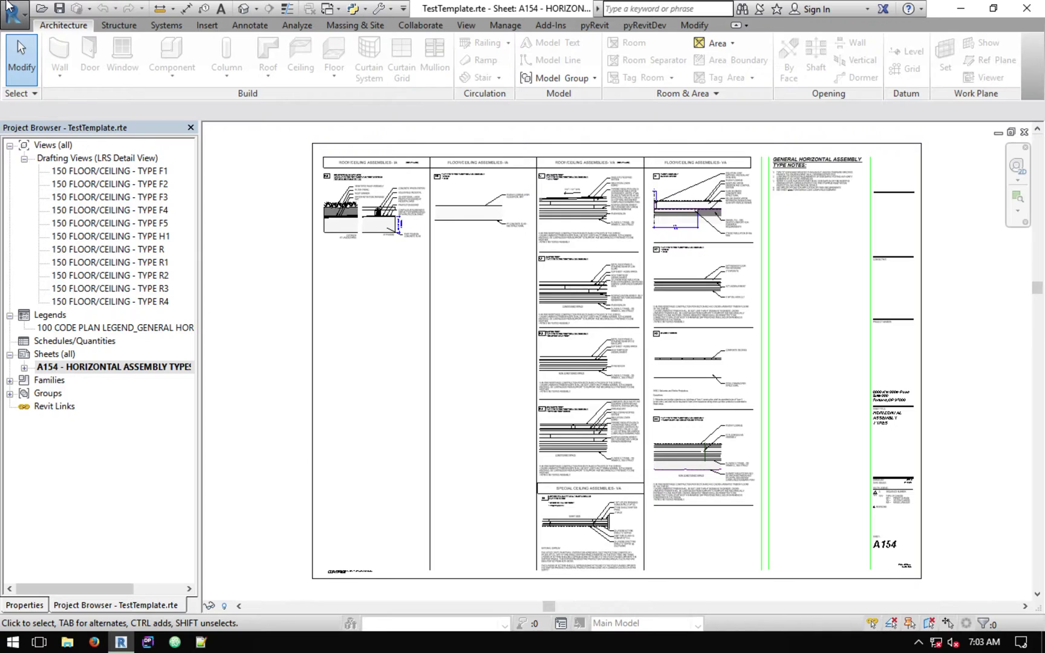
Create a new project with Template file <None> and Imperial units
left_click(9, 7)
left_click(536, 158)
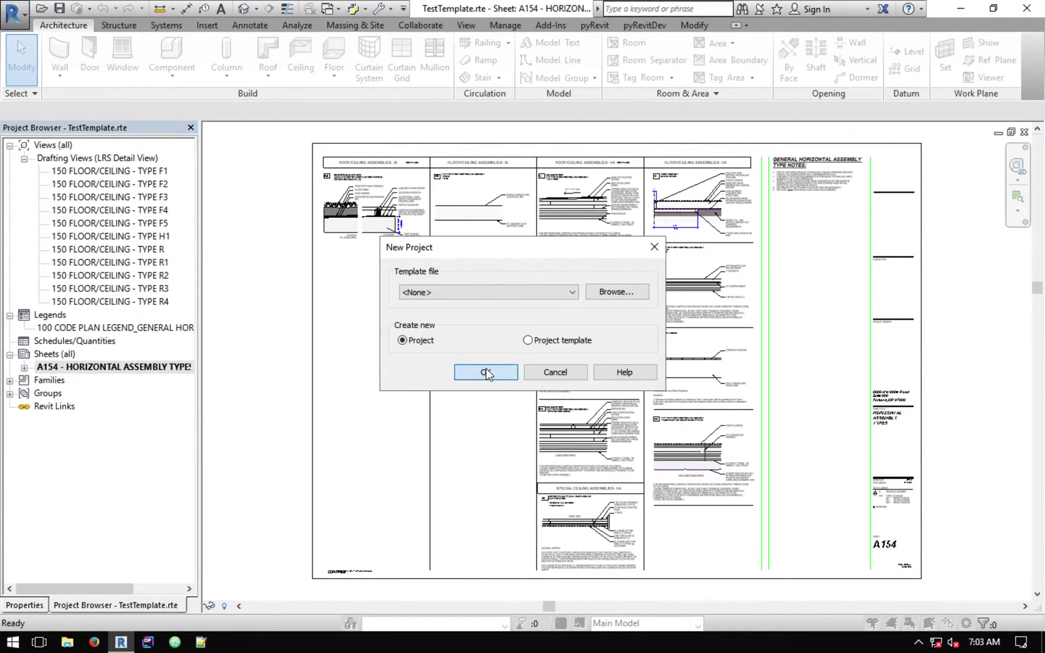
left_click(487, 371)
left_click(460, 306)
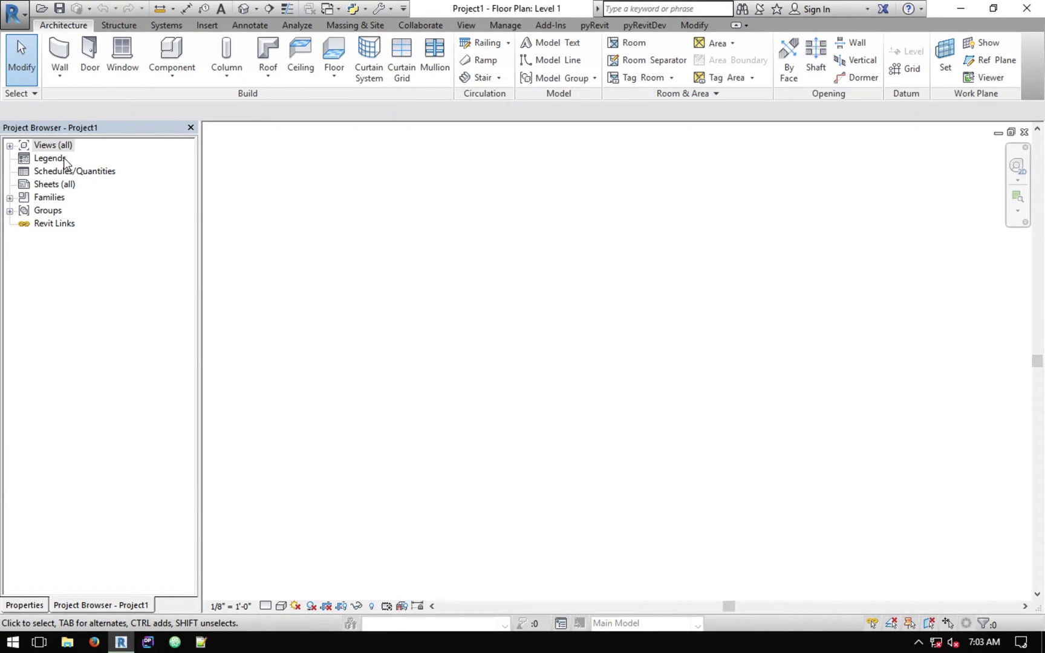
Delete the Structural Plan and Ceiling Plan Level 1 views from the Project Browser
left_click(11, 146)
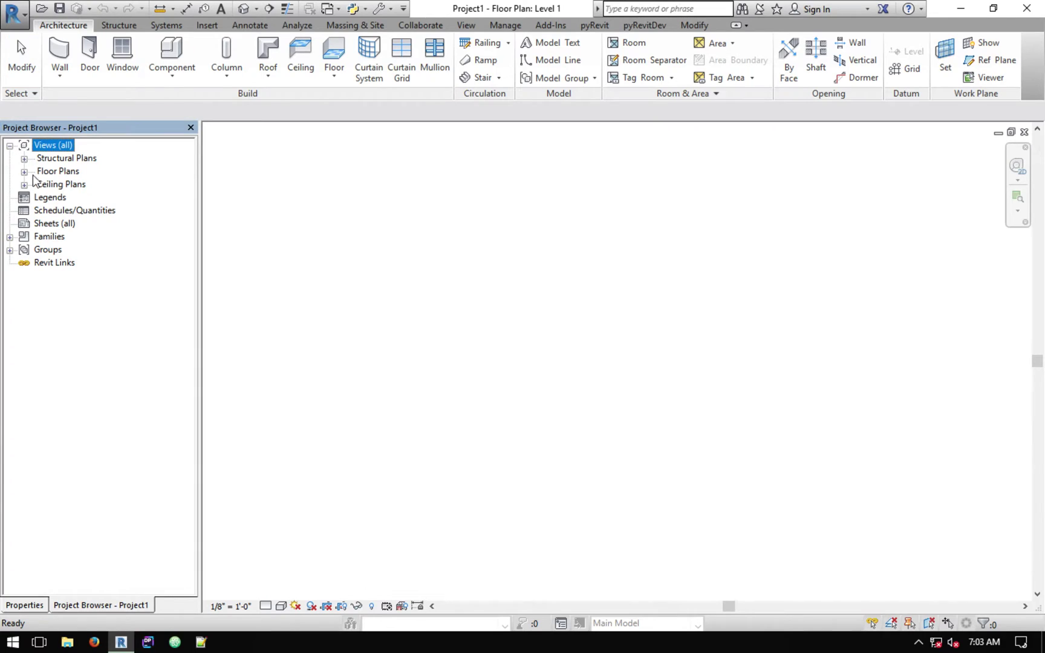
left_click(24, 184)
left_click(24, 171)
left_click(24, 158)
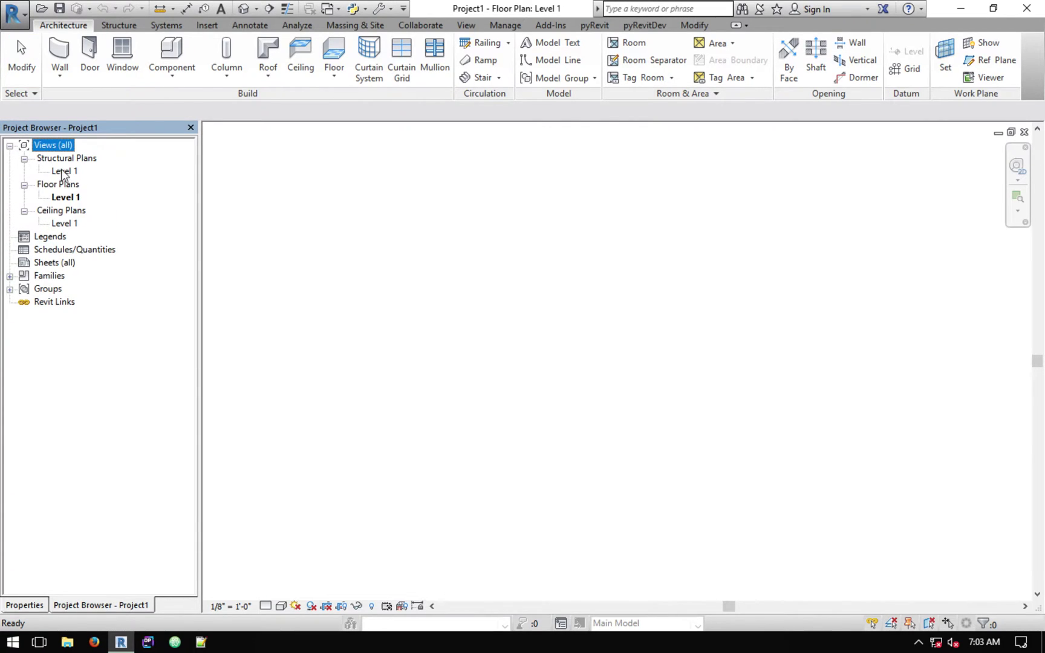
left_click(64, 171)
left_click(76, 223, "ctrl")
right_click(73, 223)
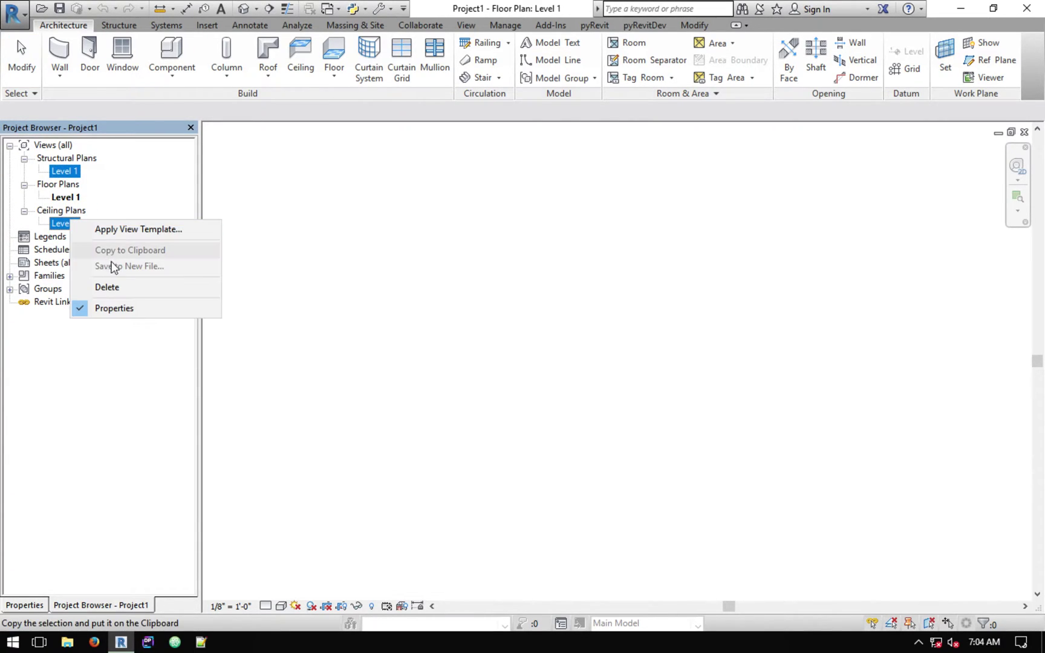
key("Escape")
key("Delete")
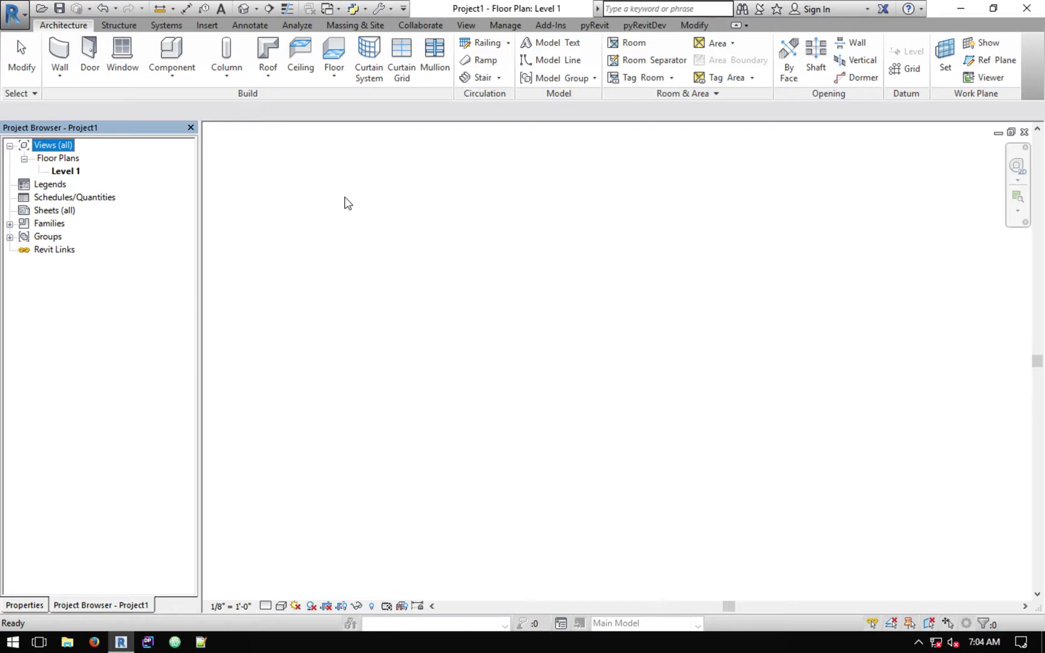
Create a new legend view, Legend 1, with default settings
right_click(48, 184)
left_click(377, 177)
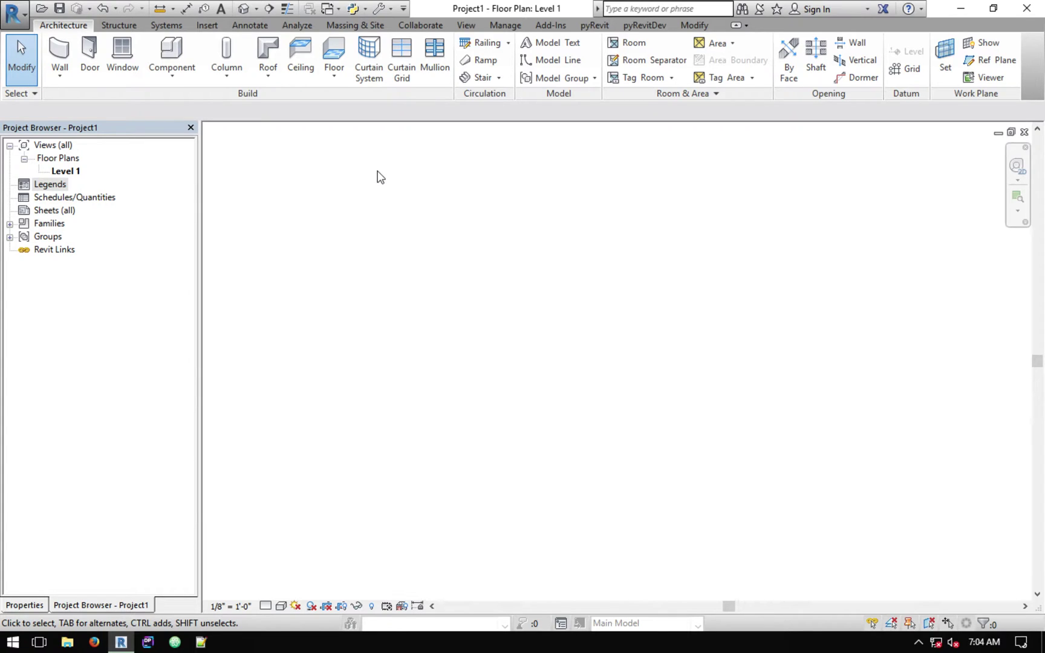
right_click(39, 186)
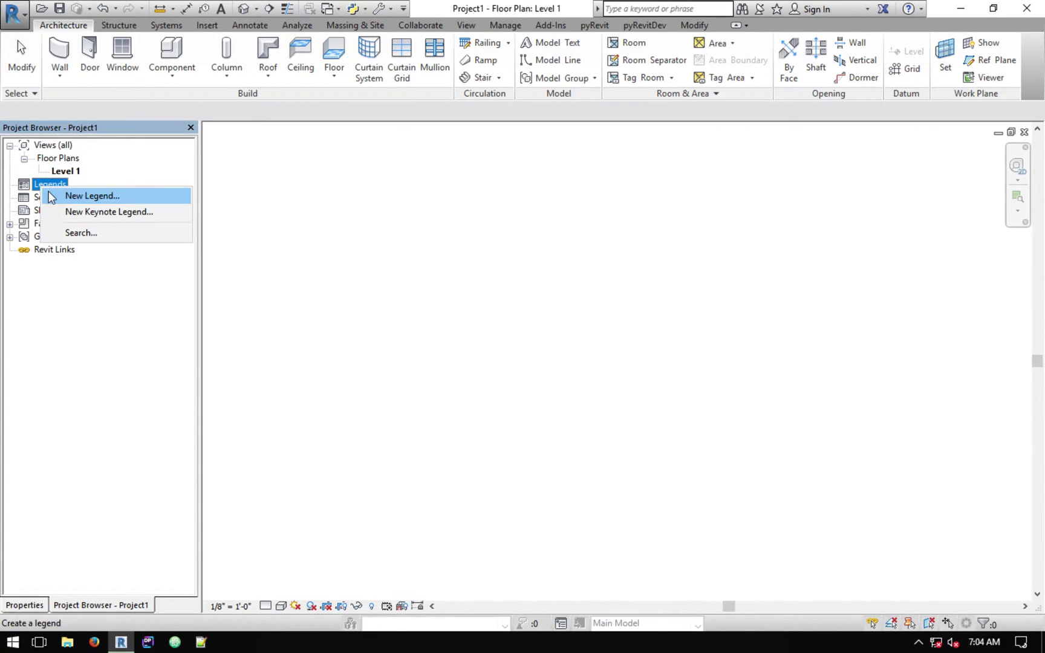
left_click(52, 196)
left_click(535, 363)
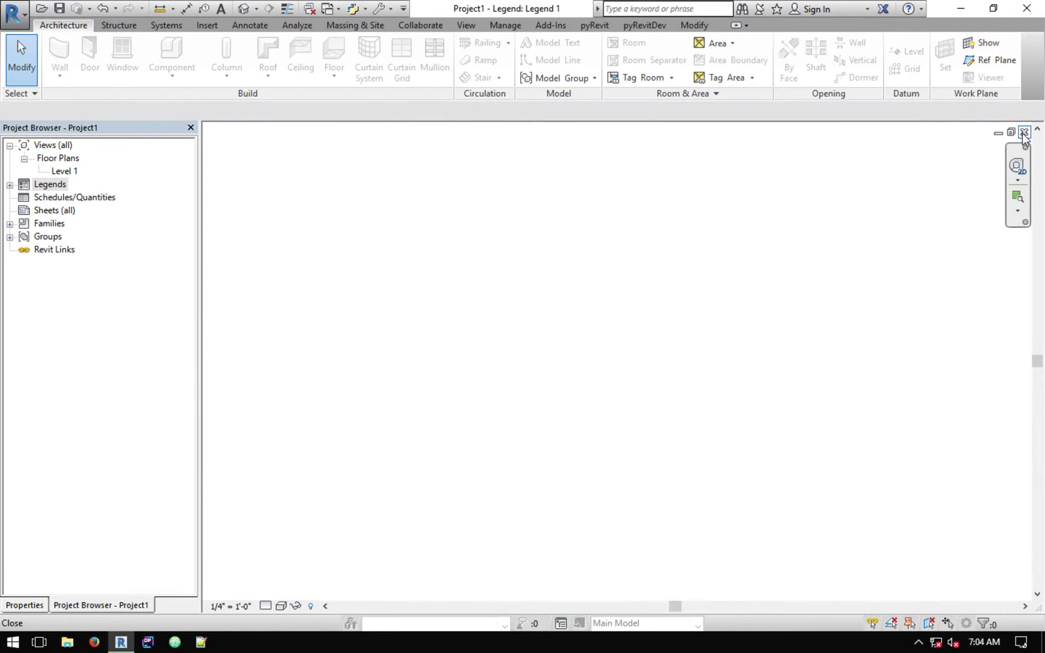
left_click(1025, 132)
Open the Legend 1 view from the Legends group without duplicating it
left_click(10, 185)
left_click(42, 198)
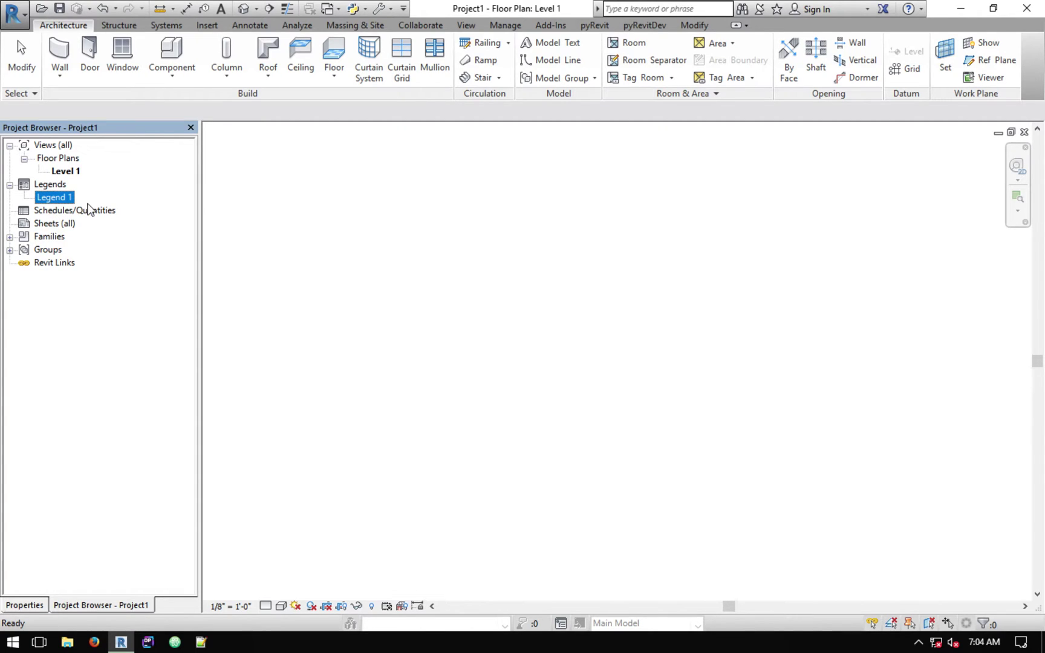
right_click(54, 200)
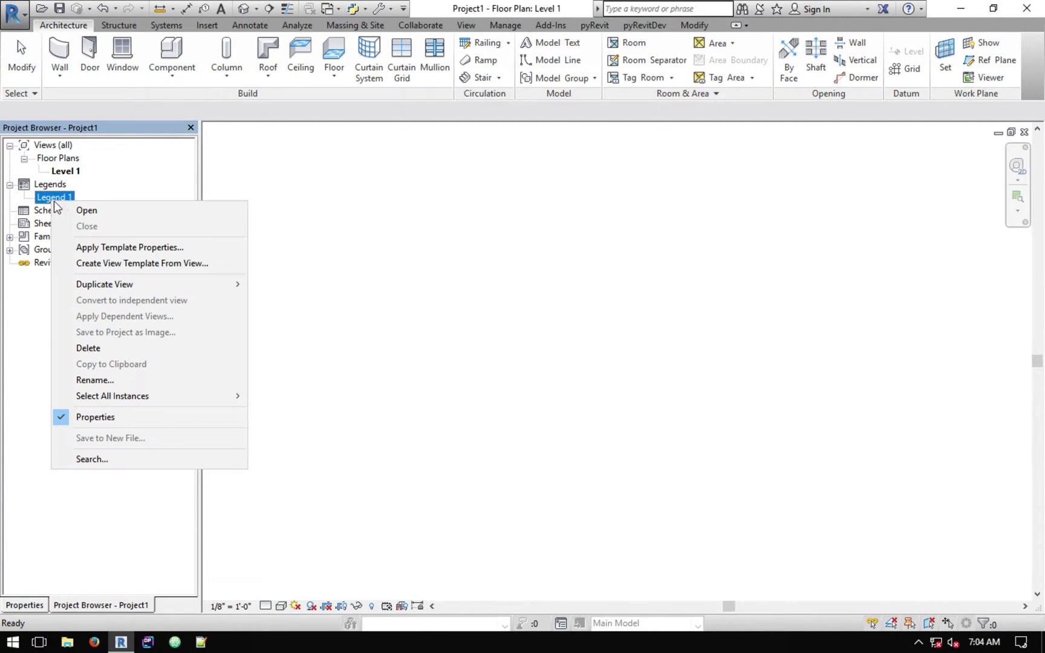
mouse_move(131, 284)
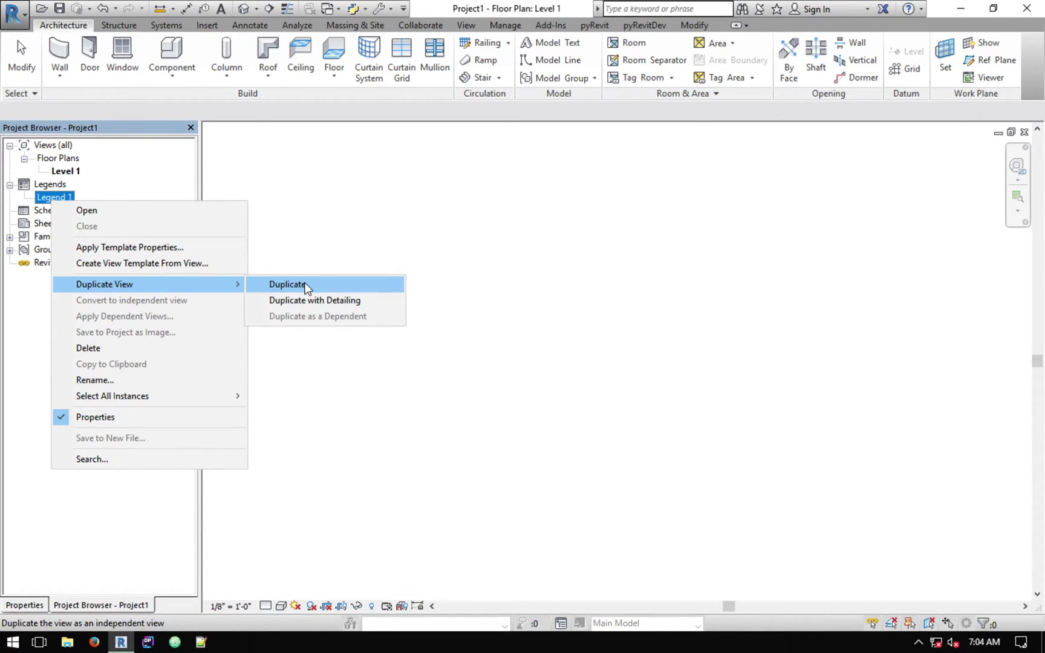
left_click(312, 254)
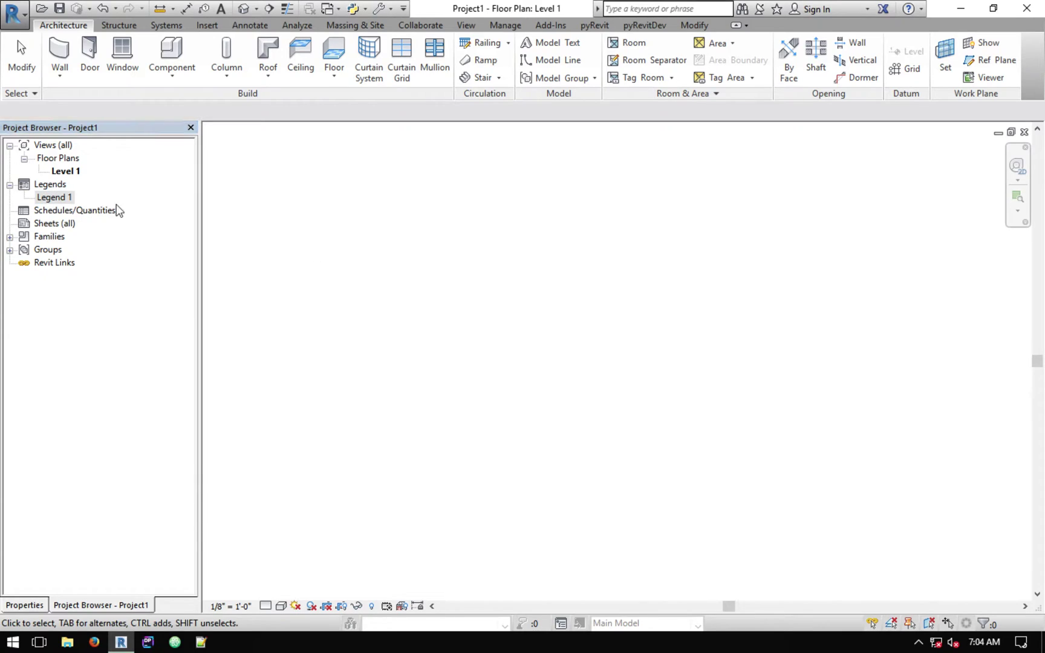
left_click(67, 200)
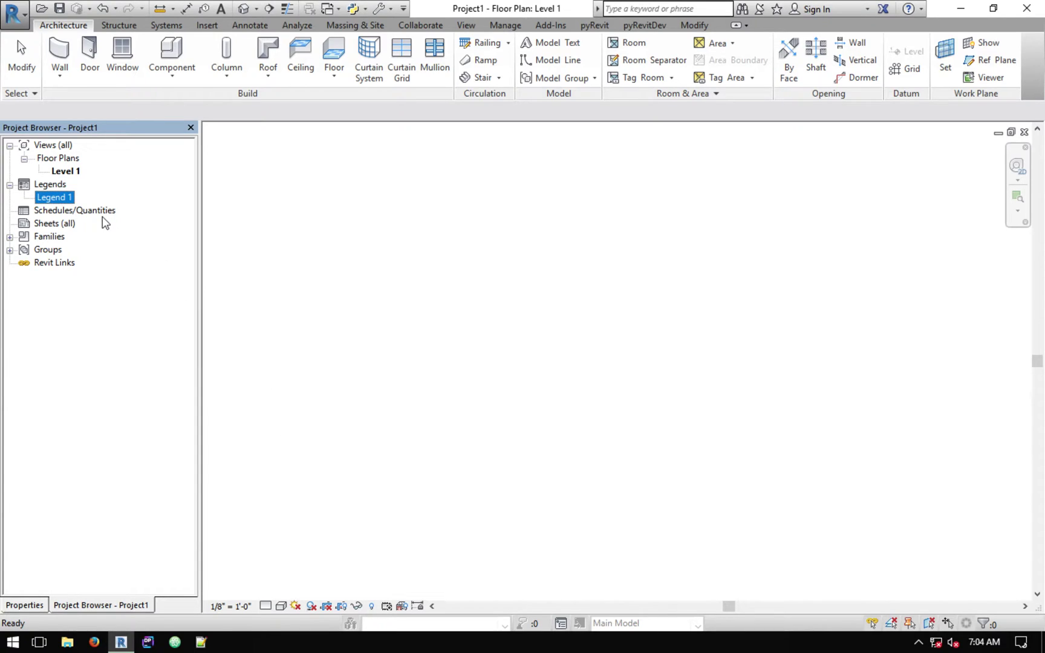
left_click(563, 203)
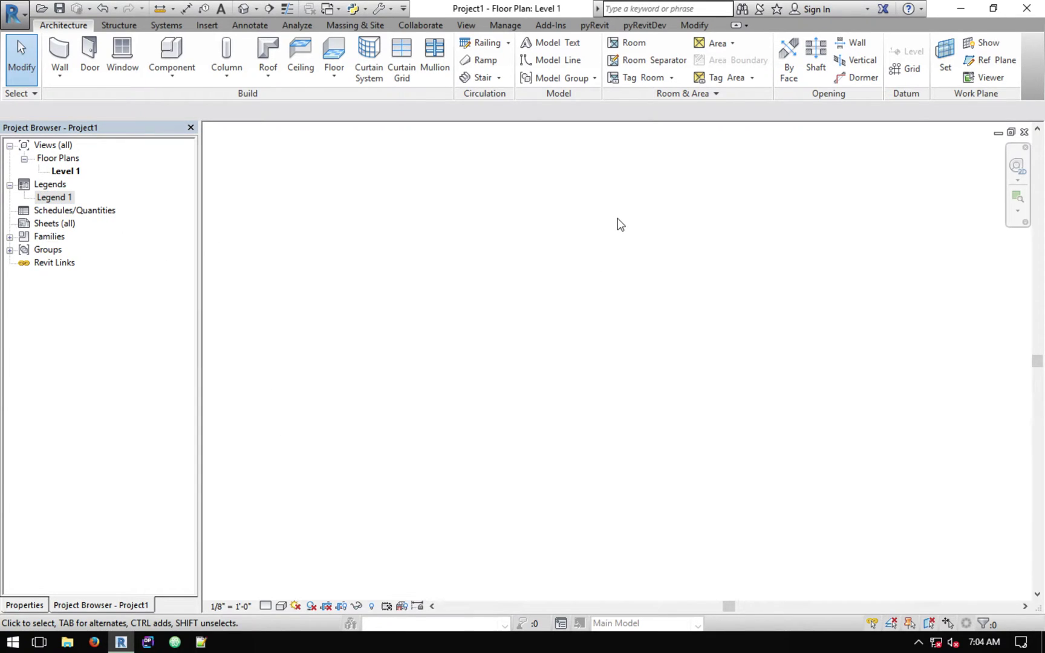
double_click(49, 200)
left_click(329, 9)
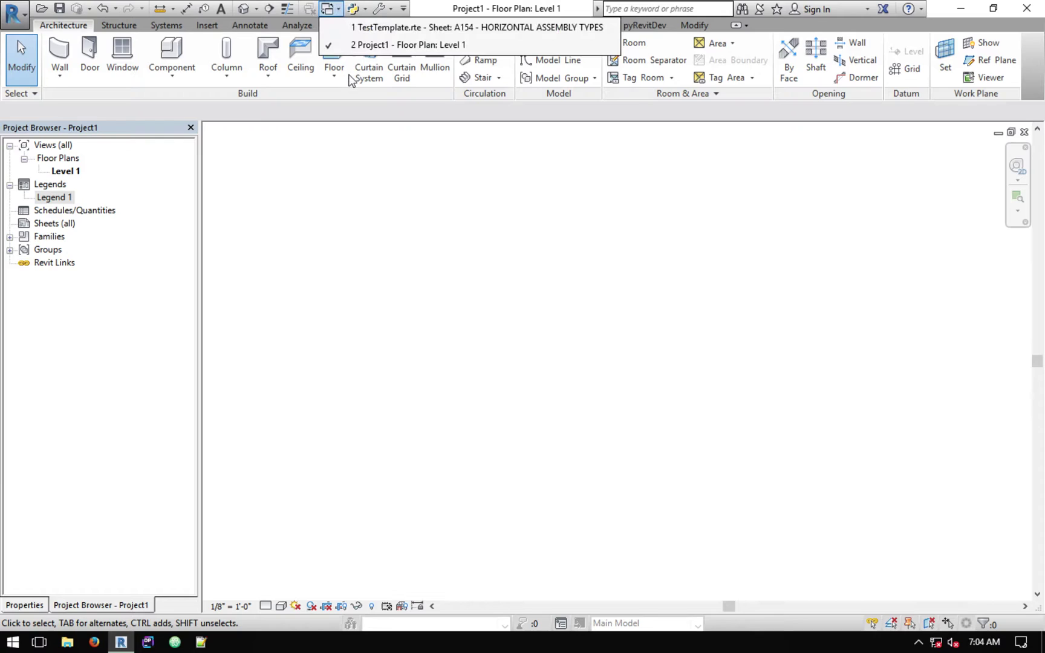
Return to TestTemplate's sheet A154 and launch pyRevit's Copy Selected Sheets to Open Documents
left_click(375, 27)
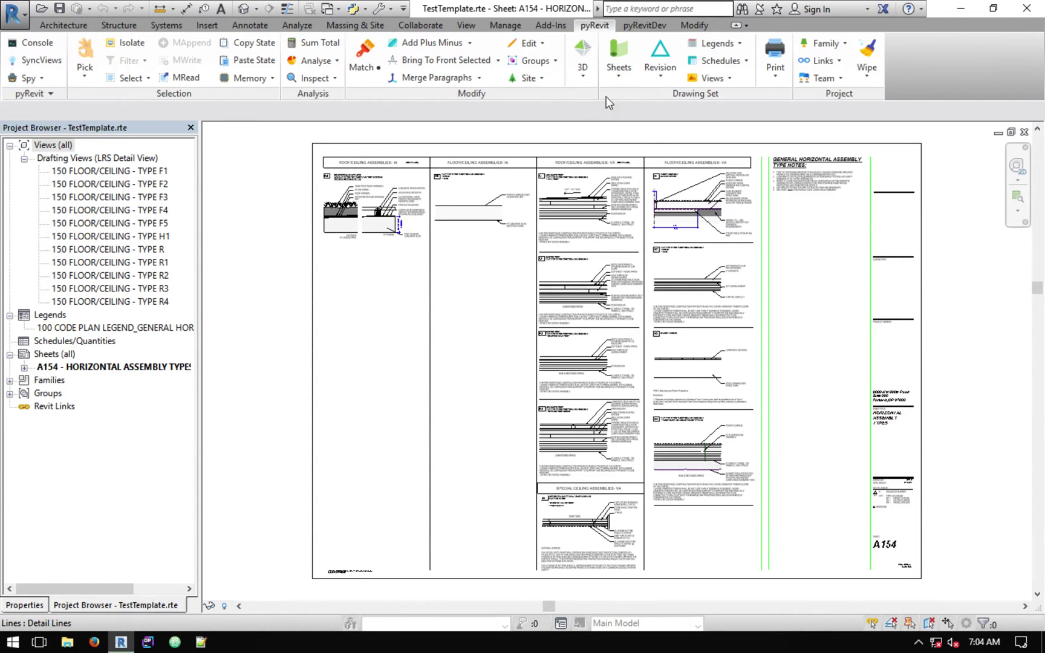
left_click(619, 68)
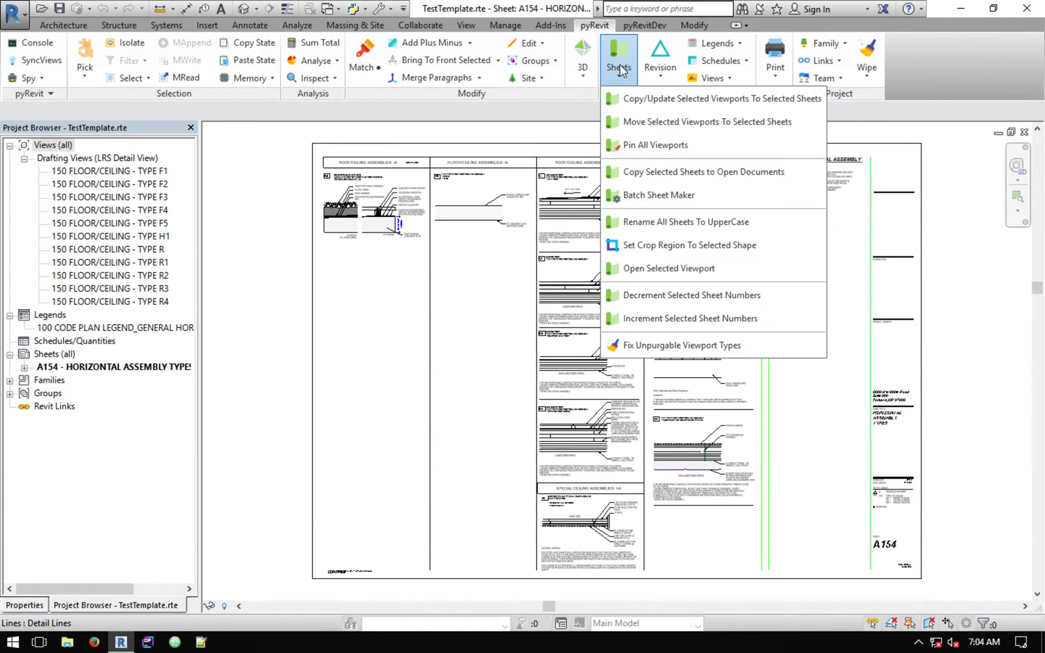
left_click(663, 173)
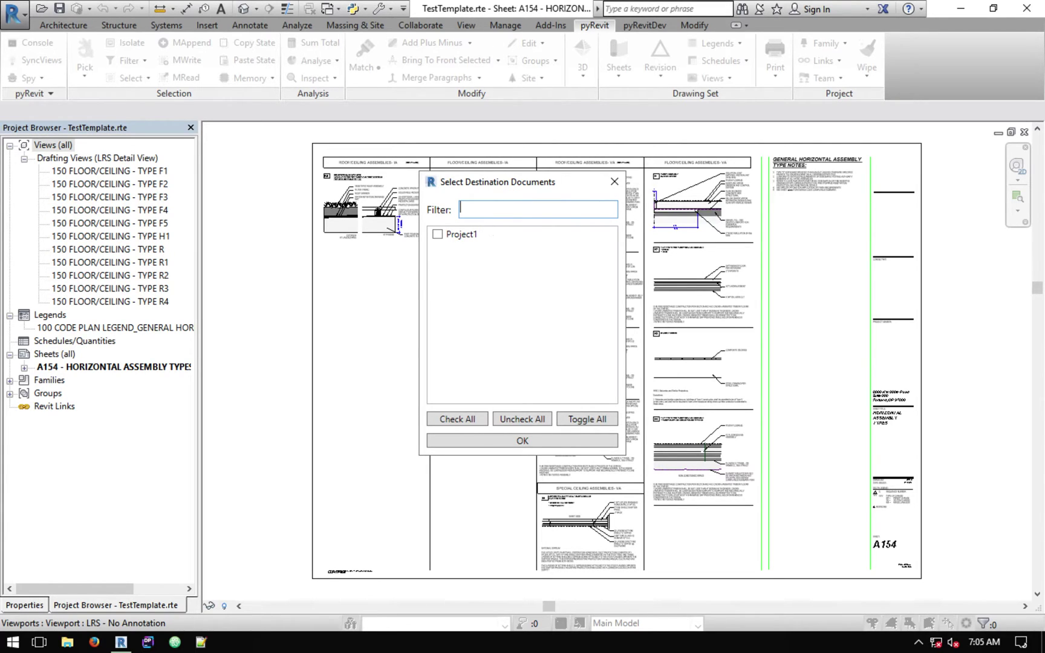
Choose Project1 as destination and A154 - HORIZONTAL ASSEMBLY TYPES as the sheet to copy
left_click(438, 235)
left_click(519, 440)
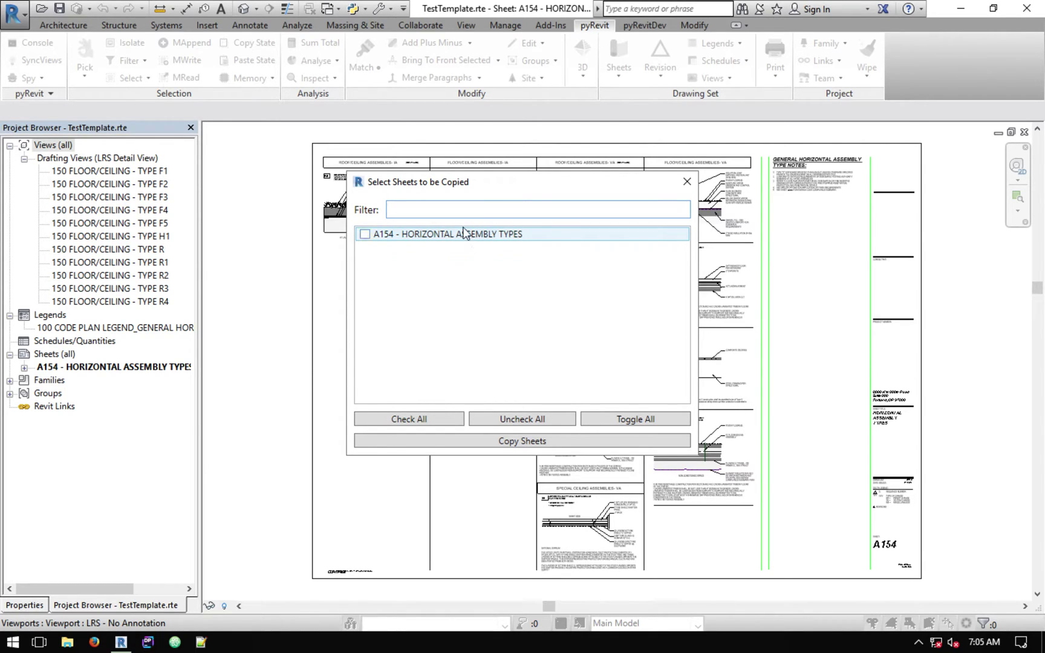
left_click(365, 236)
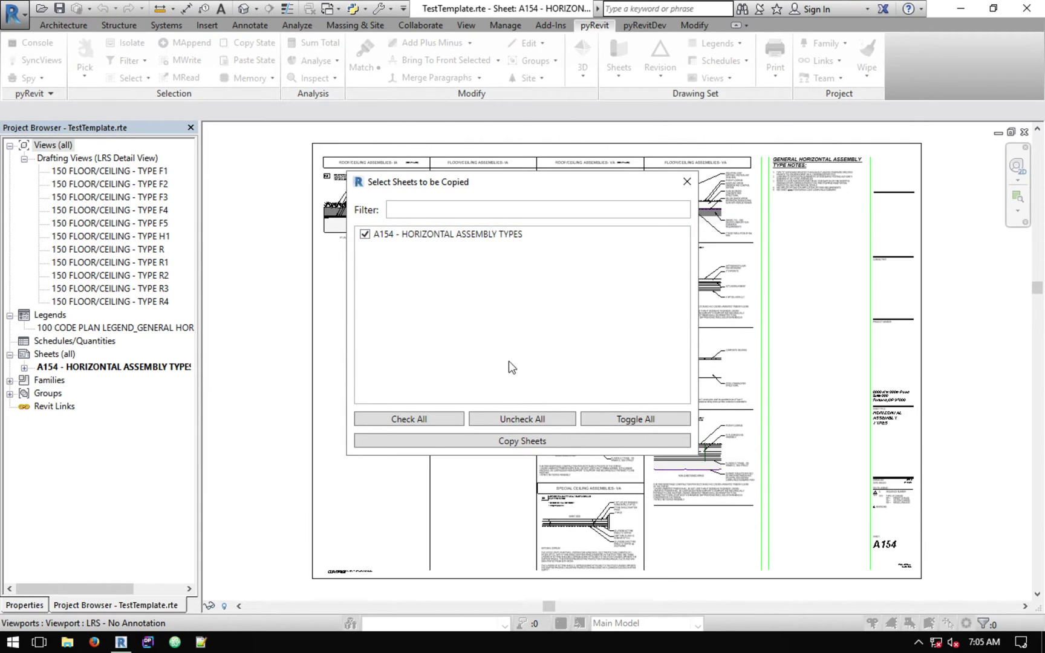
left_click(541, 441)
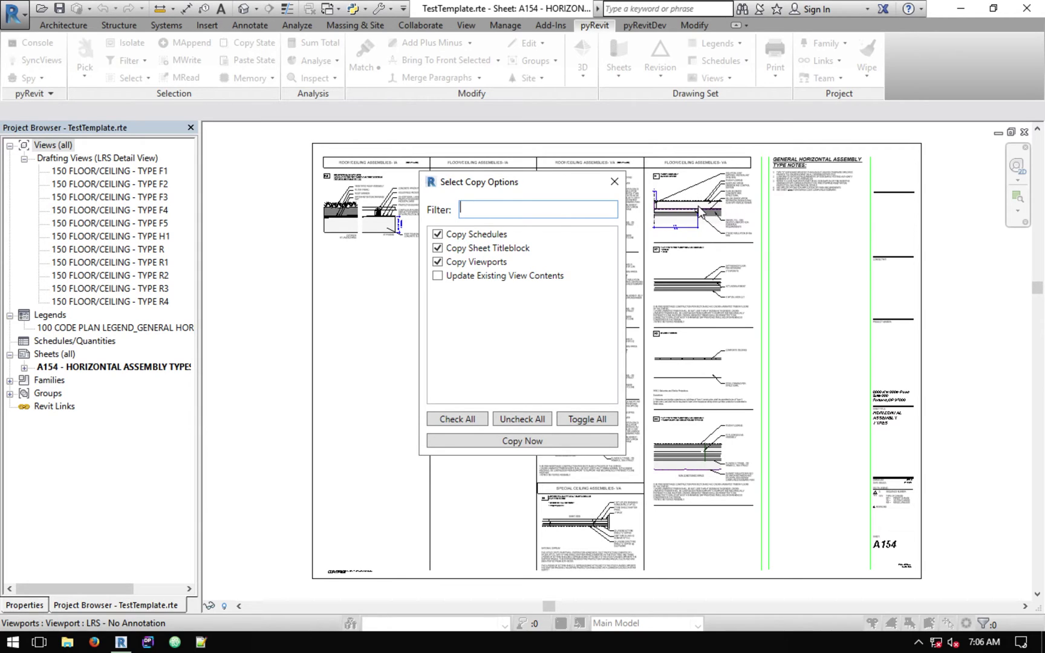
Leave Update Existing View Contents unchecked, keep the other three options, and run the copy
left_click(438, 277)
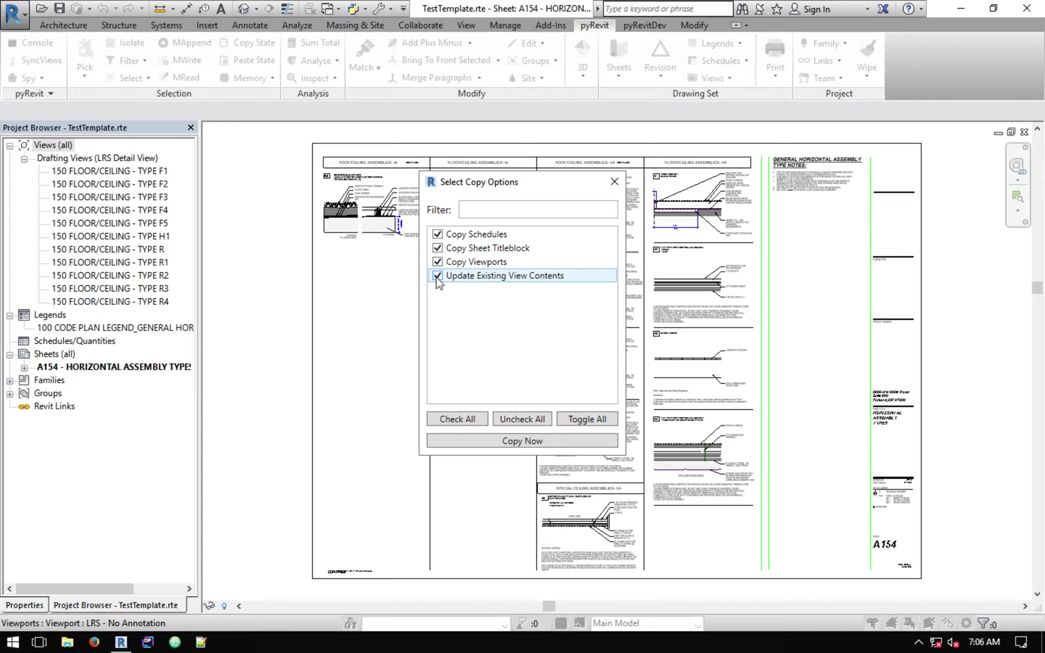
left_click(438, 277)
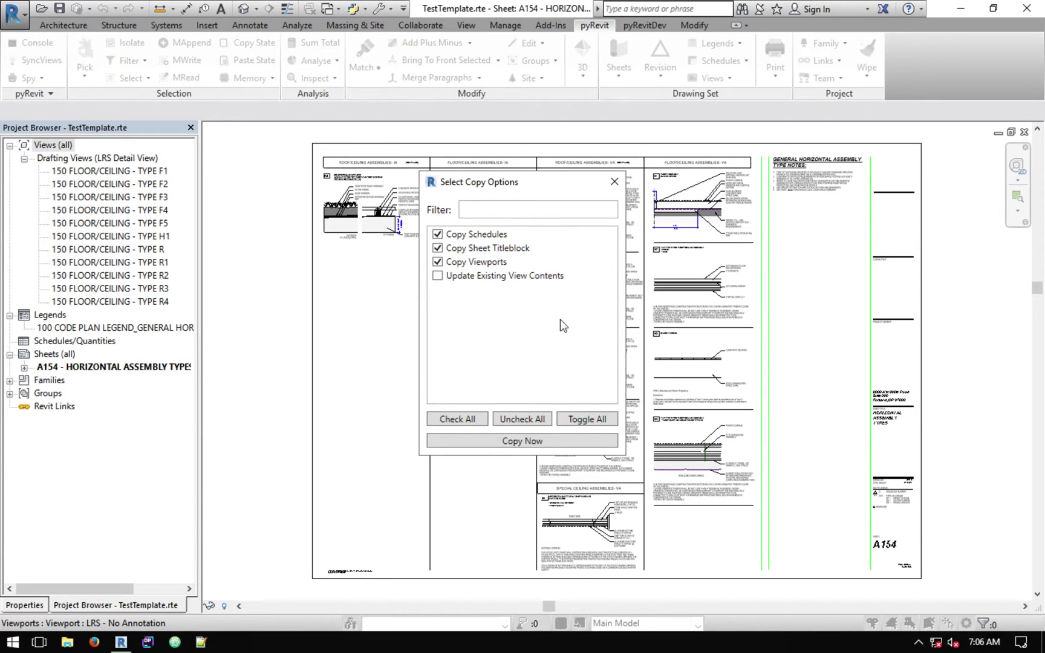
left_click(521, 443)
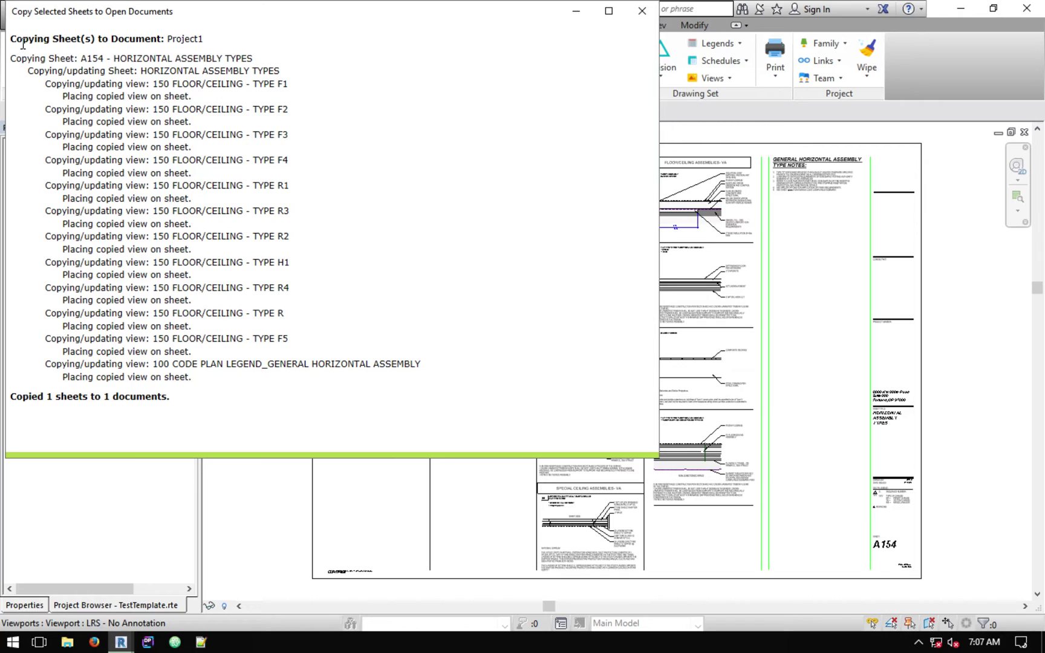
Review the destination document line in the copy log, then close the report
left_click_drag(22, 45, 218, 31)
left_click(222, 39)
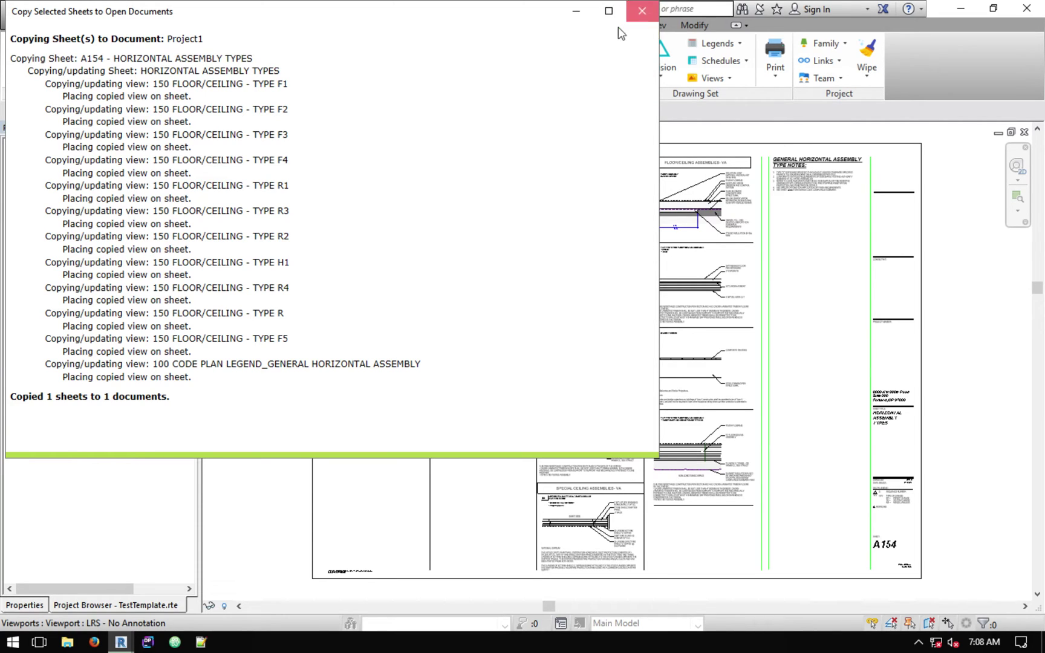
left_click(641, 11)
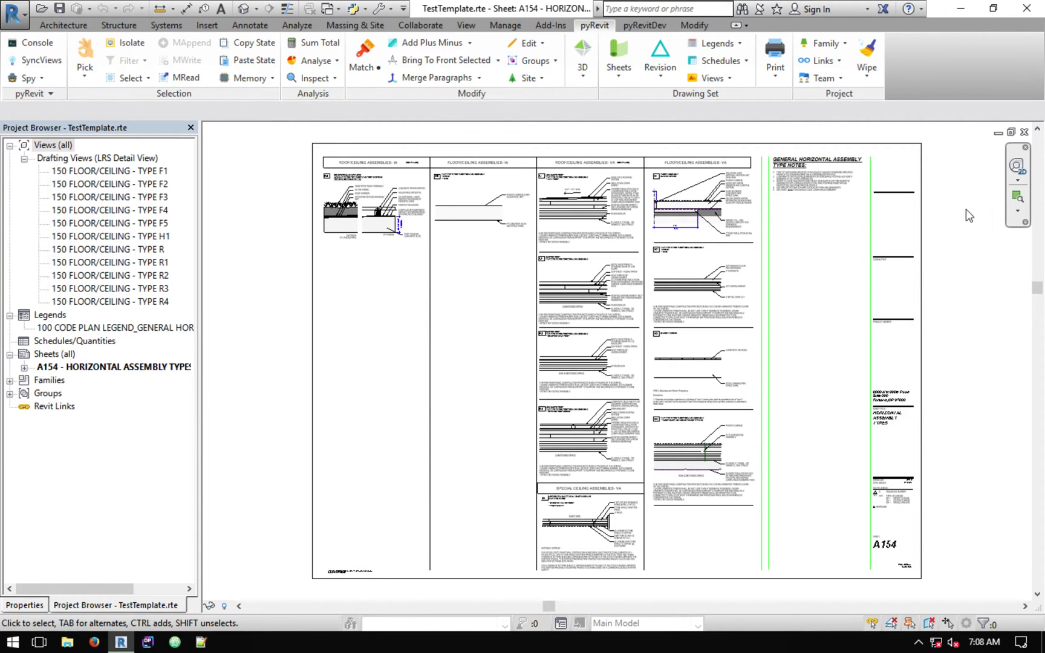
Switch to Project1, check its copied drafting views and legend, and open sheet A154
left_click(329, 10)
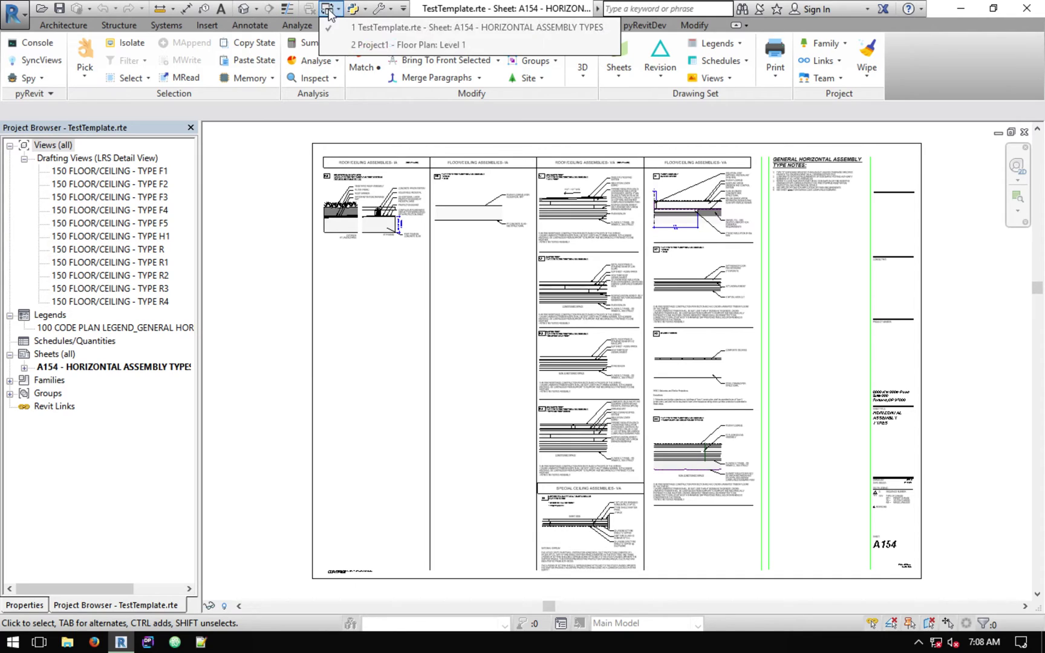
left_click(363, 45)
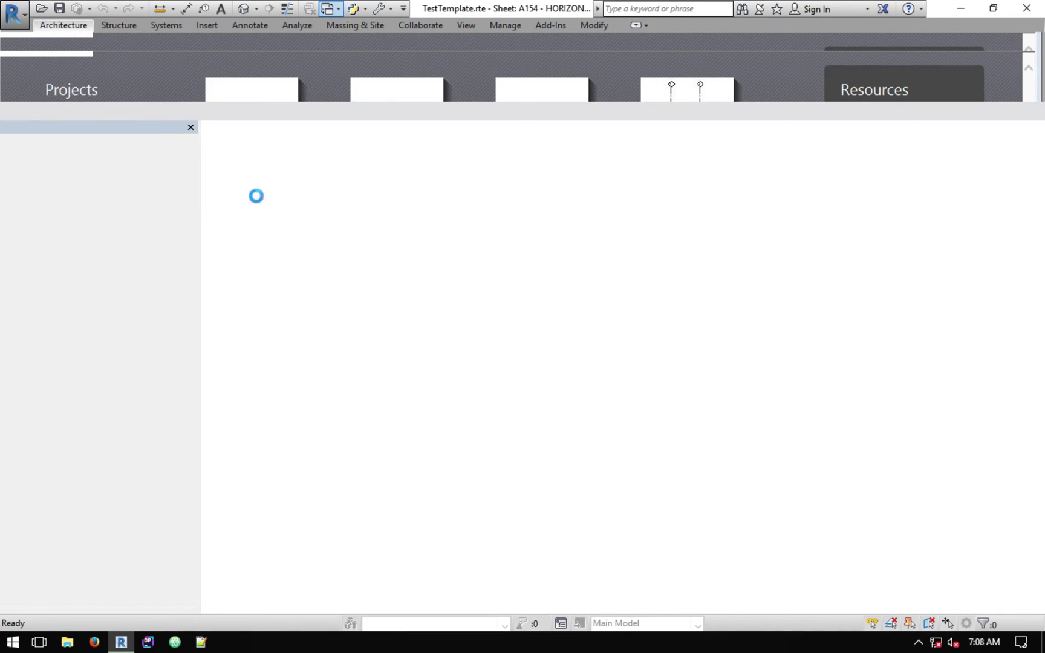
left_click(25, 186)
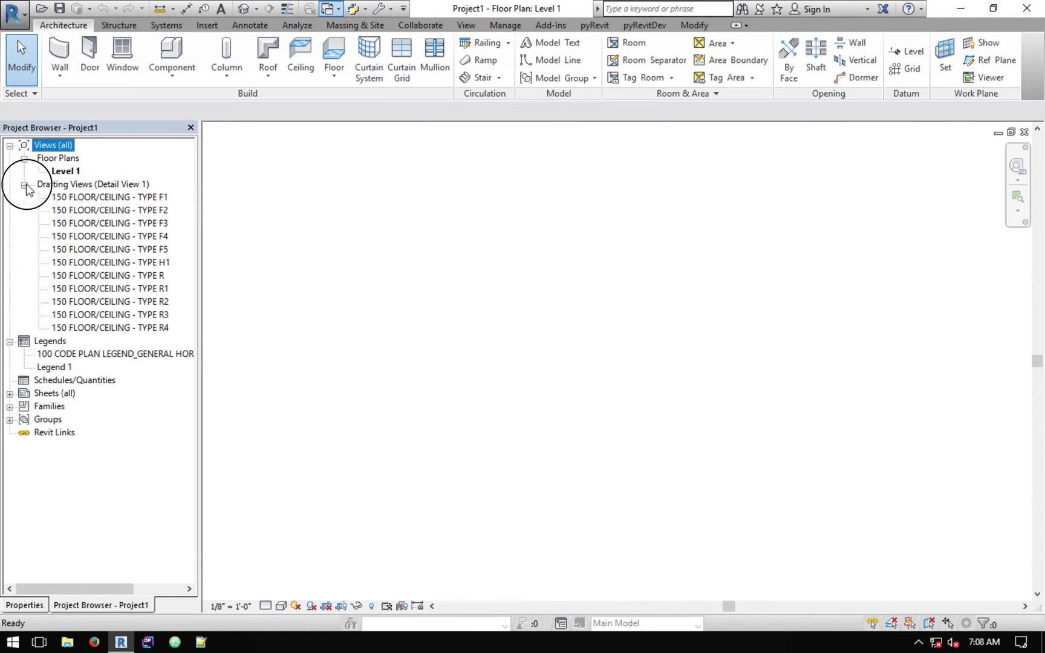
left_click(25, 185)
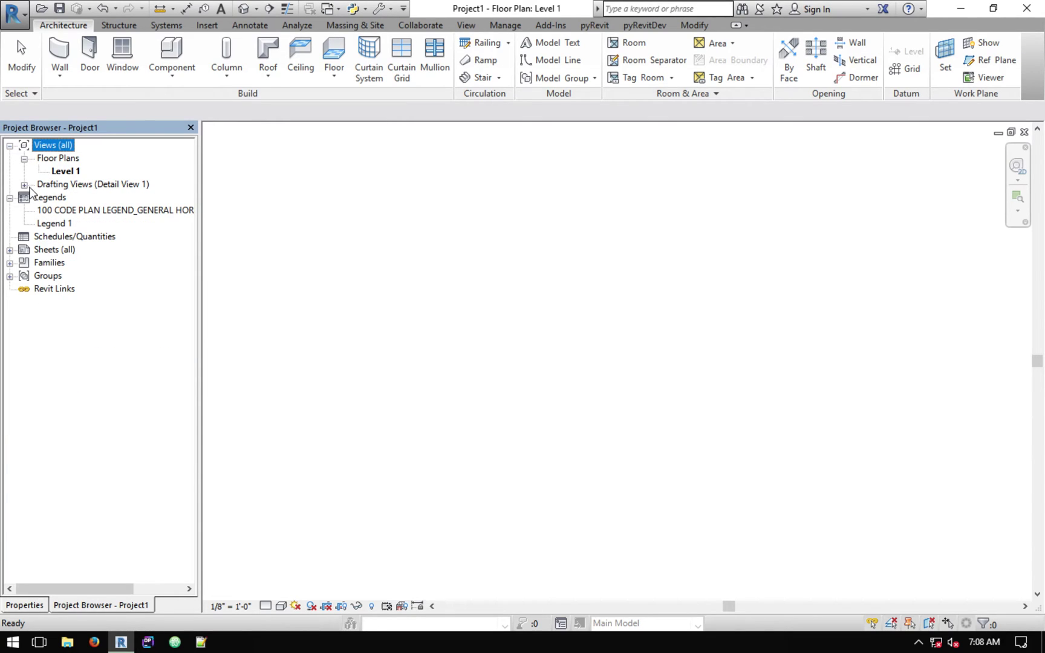
left_click(79, 210)
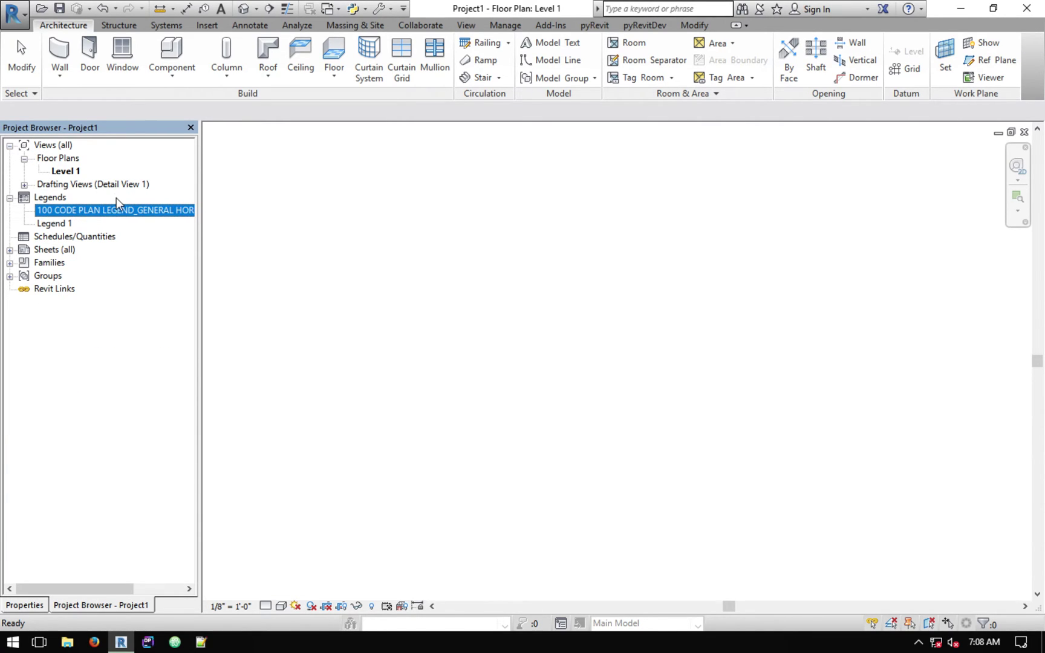
left_click(9, 250)
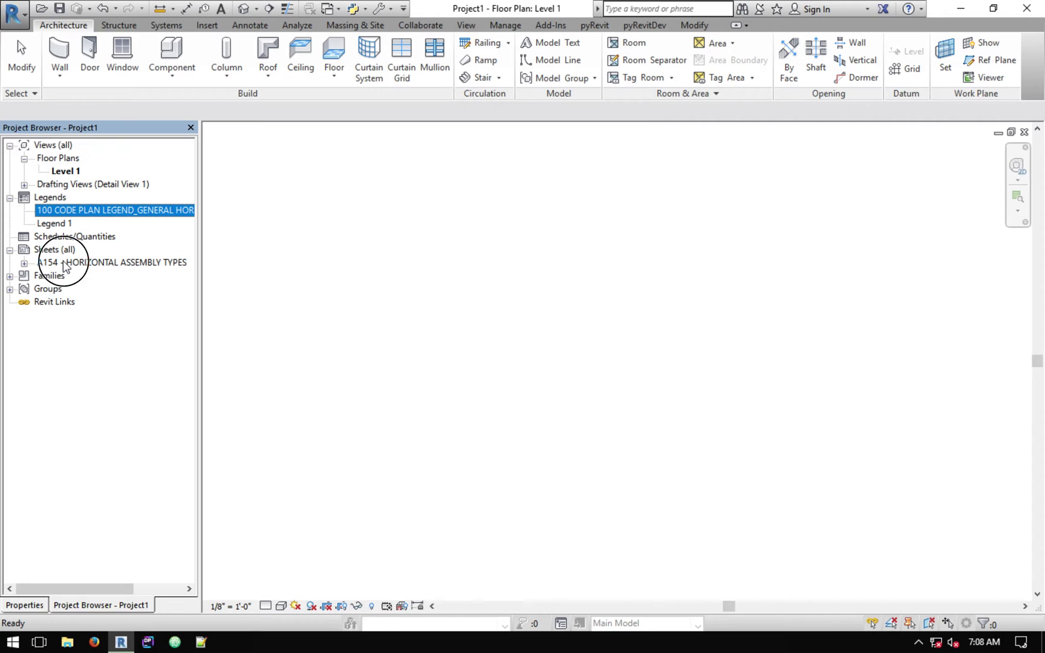
double_click(65, 263)
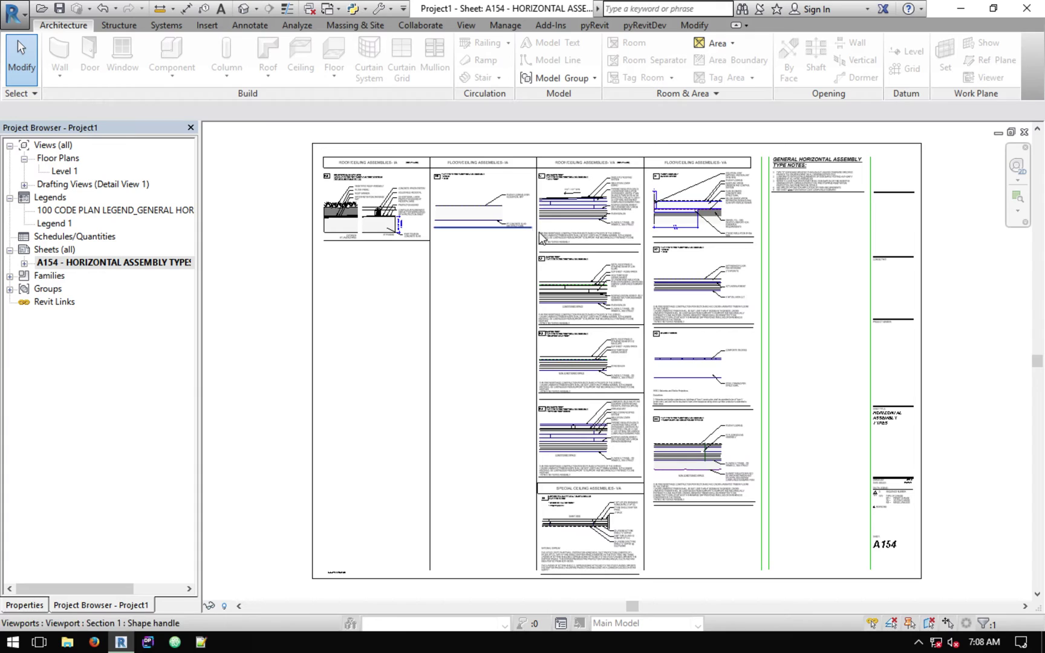
scroll(593, 224, "up", 3)
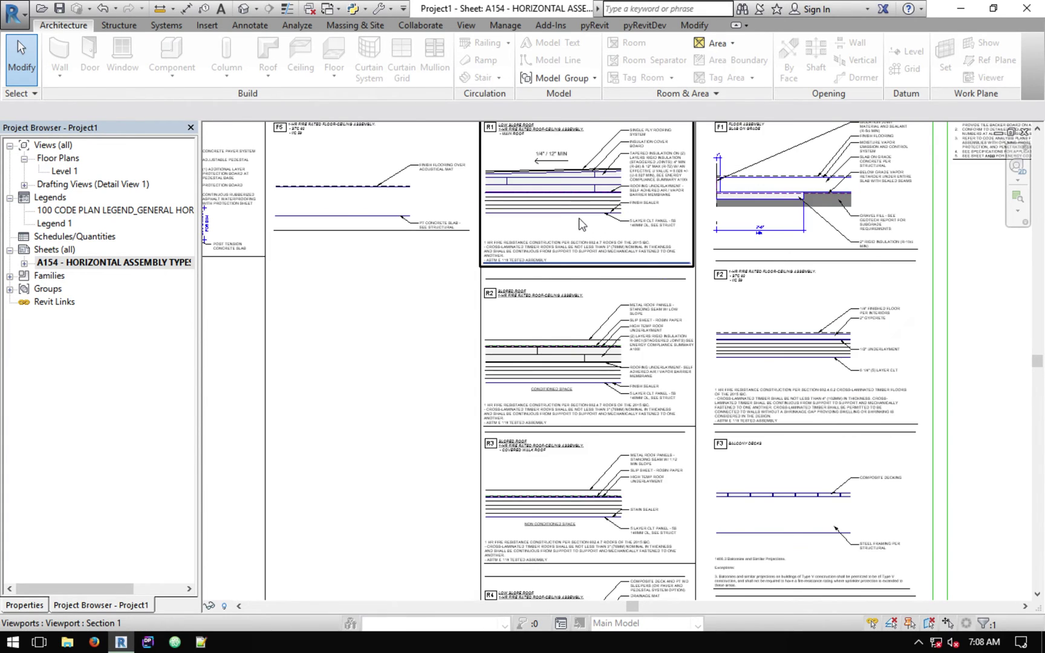
left_click(579, 224)
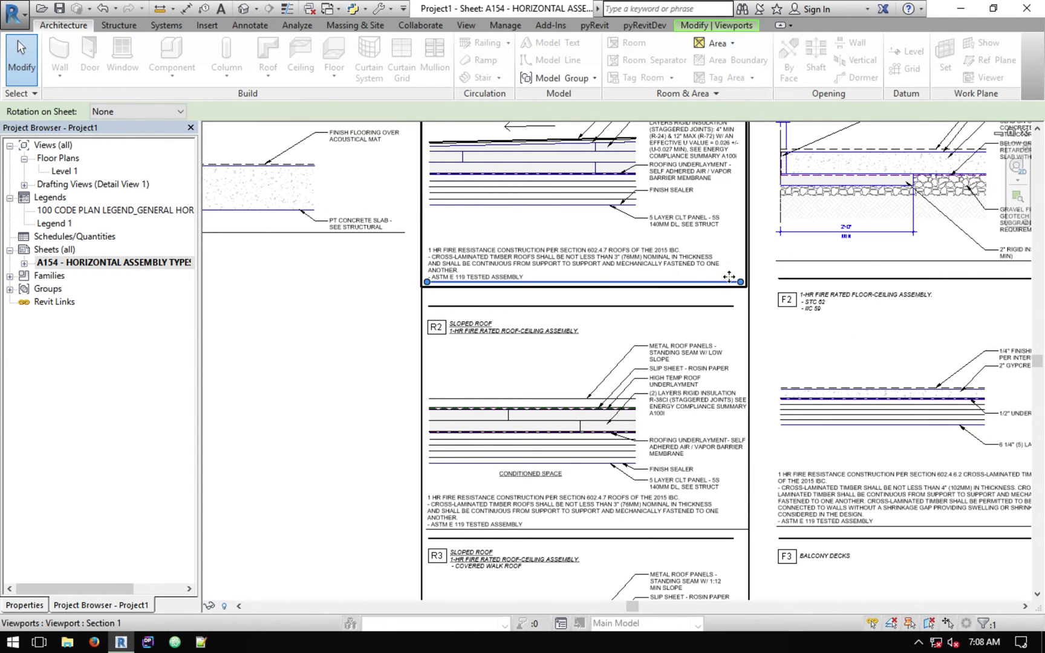
scroll(730, 276, "down", 5)
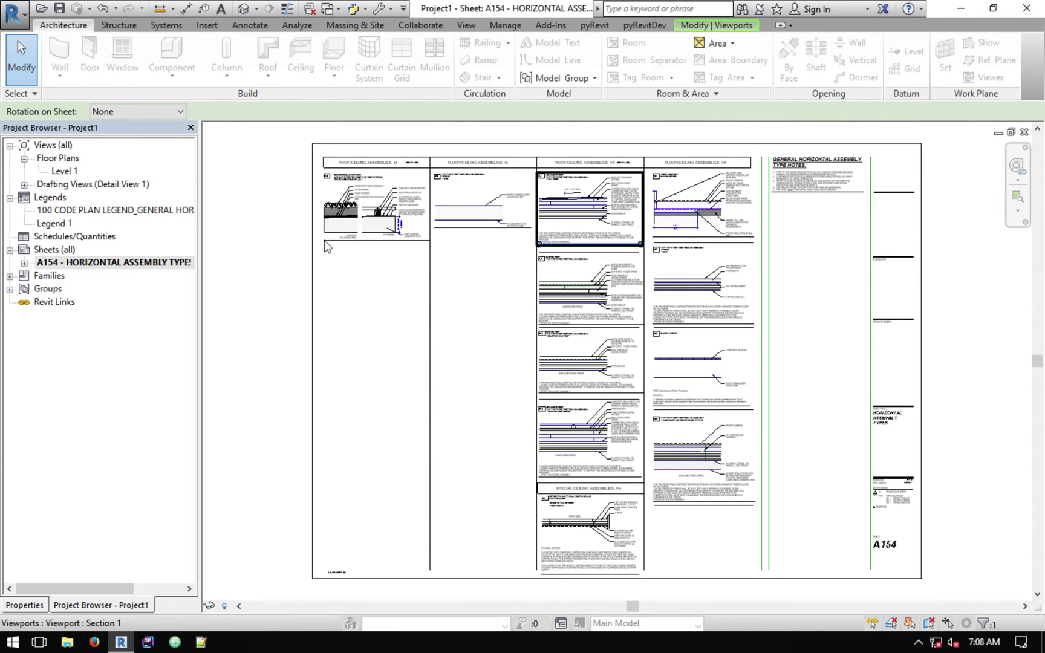
left_click(261, 206)
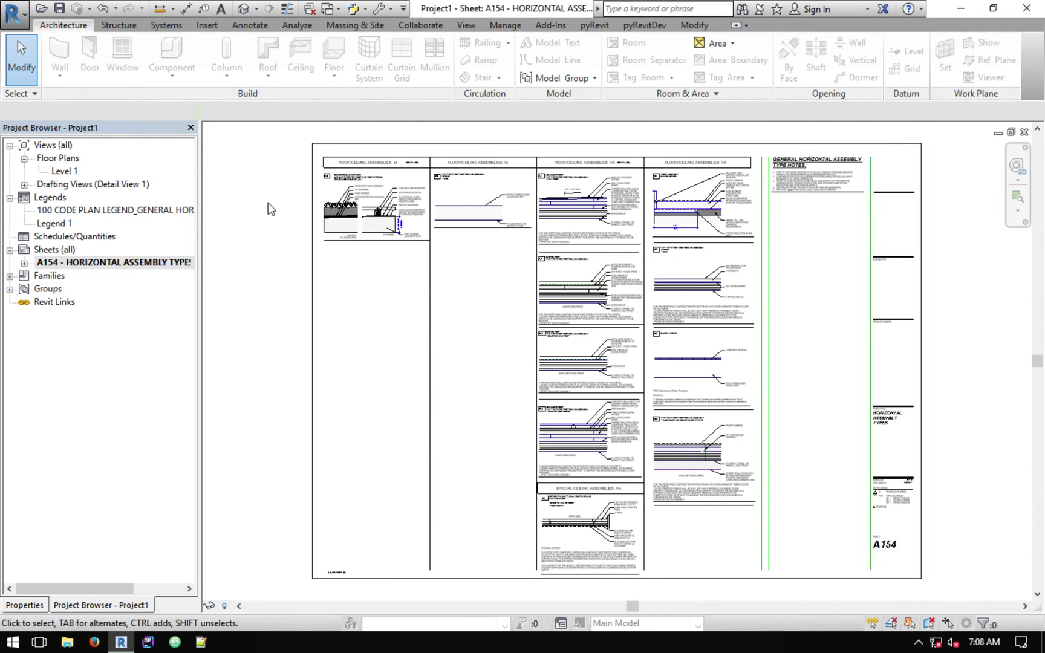
left_click(589, 203)
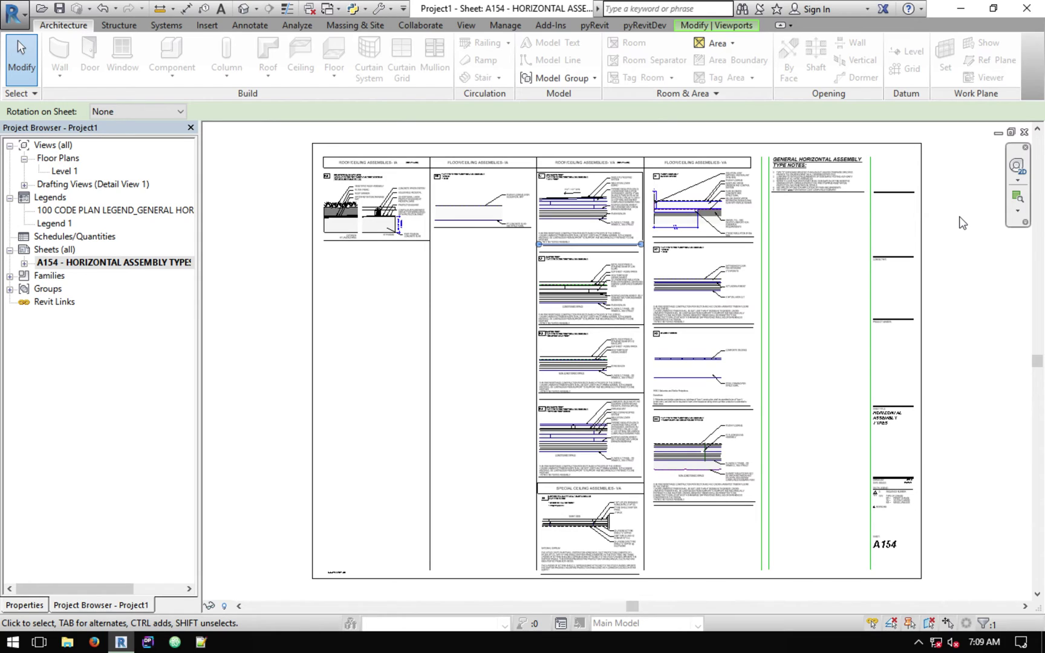
left_click(955, 192)
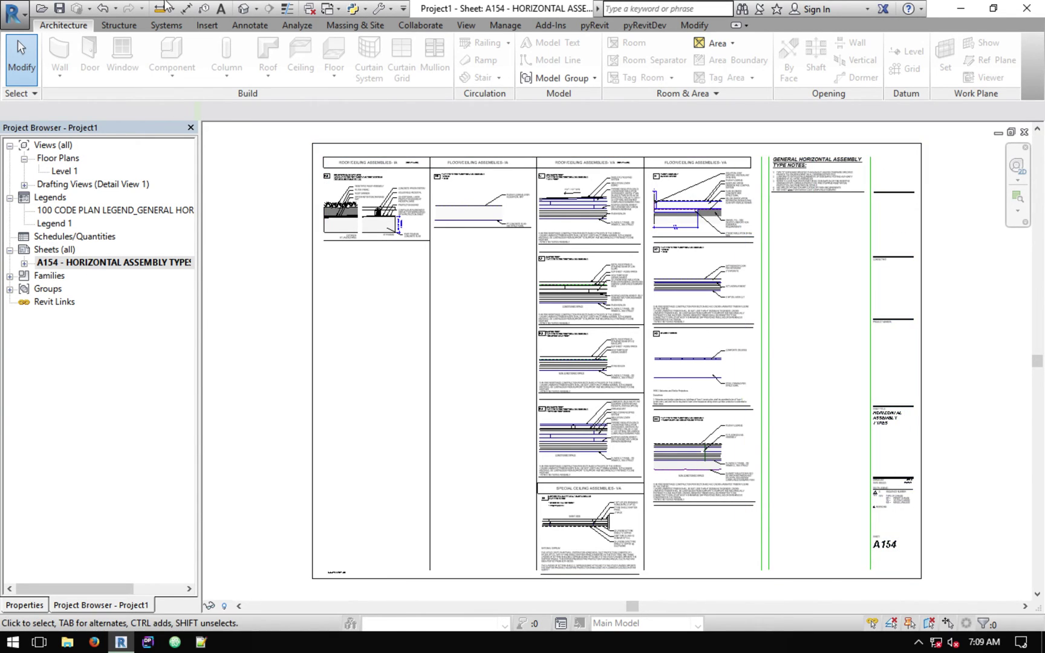
left_click(325, 11)
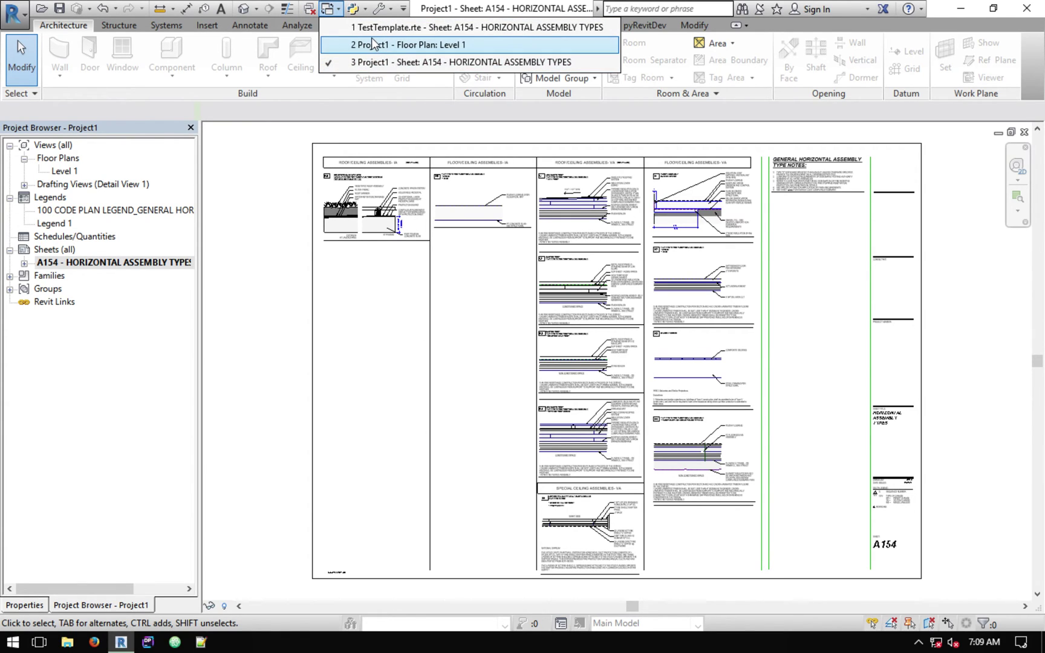
Draw zigzag detail lines (DL) inside the general notes legend on TestTemplate's sheet A154
left_click(373, 30)
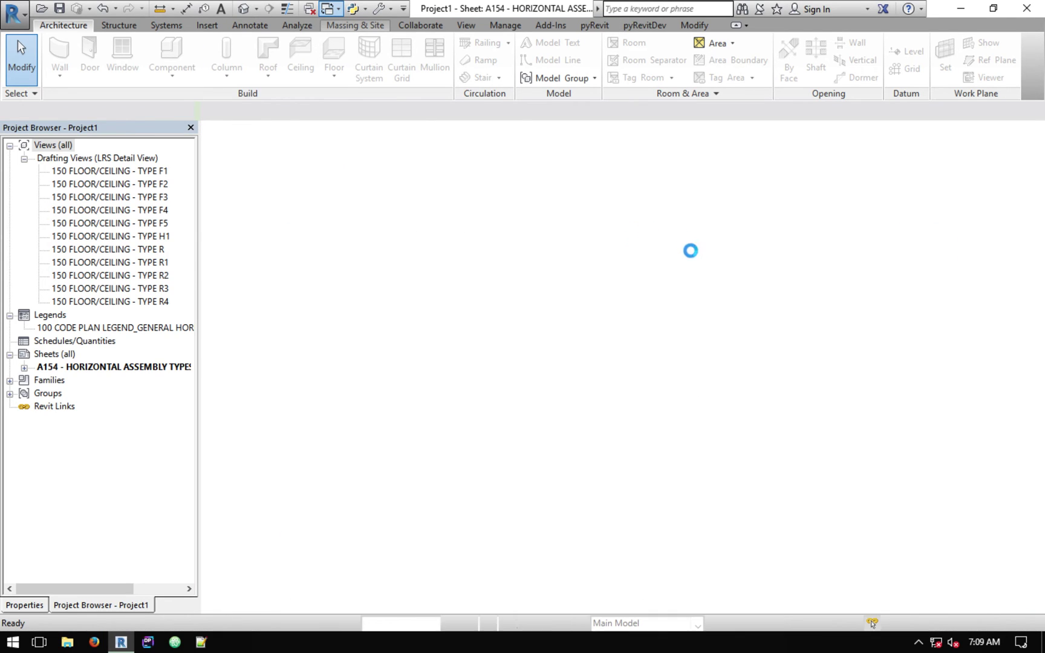
double_click(831, 175)
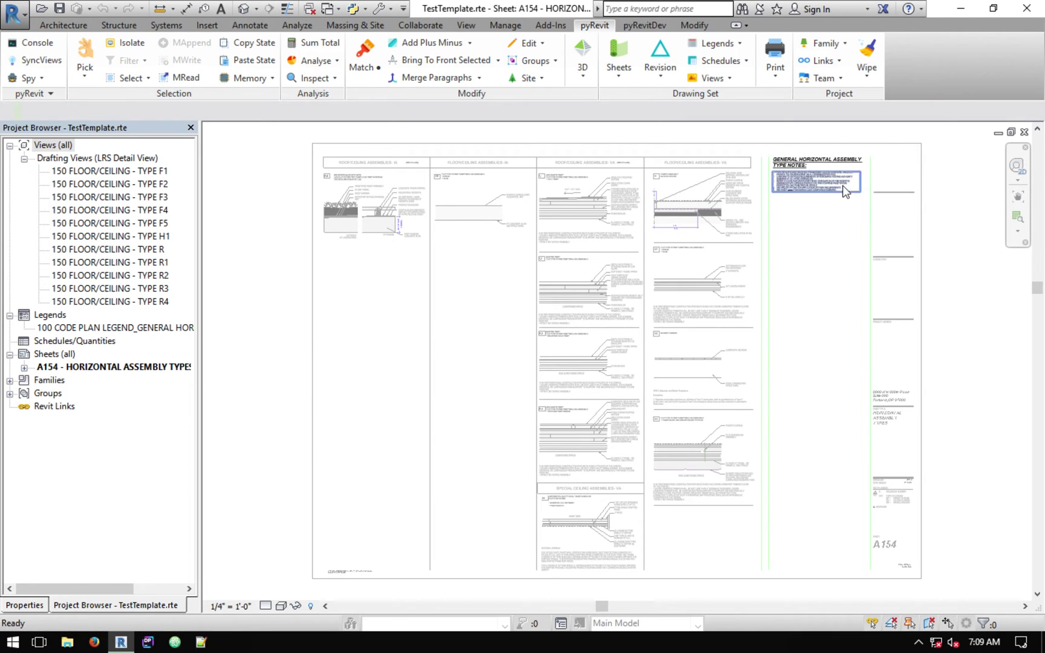
left_click(784, 146)
key("d")
key("l")
left_click(796, 262)
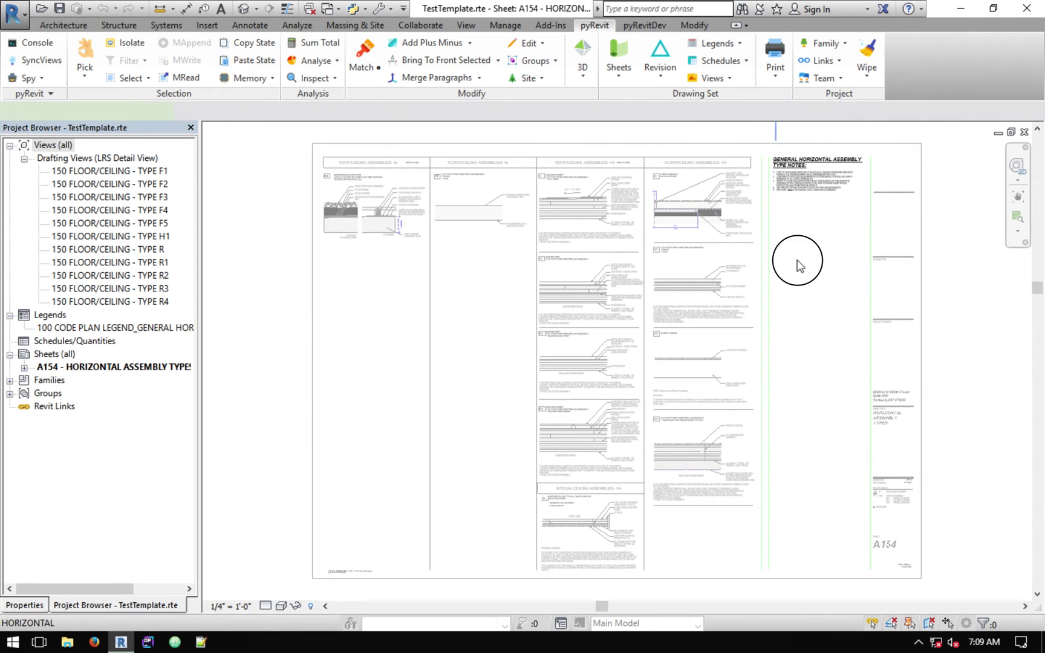
left_click(877, 246)
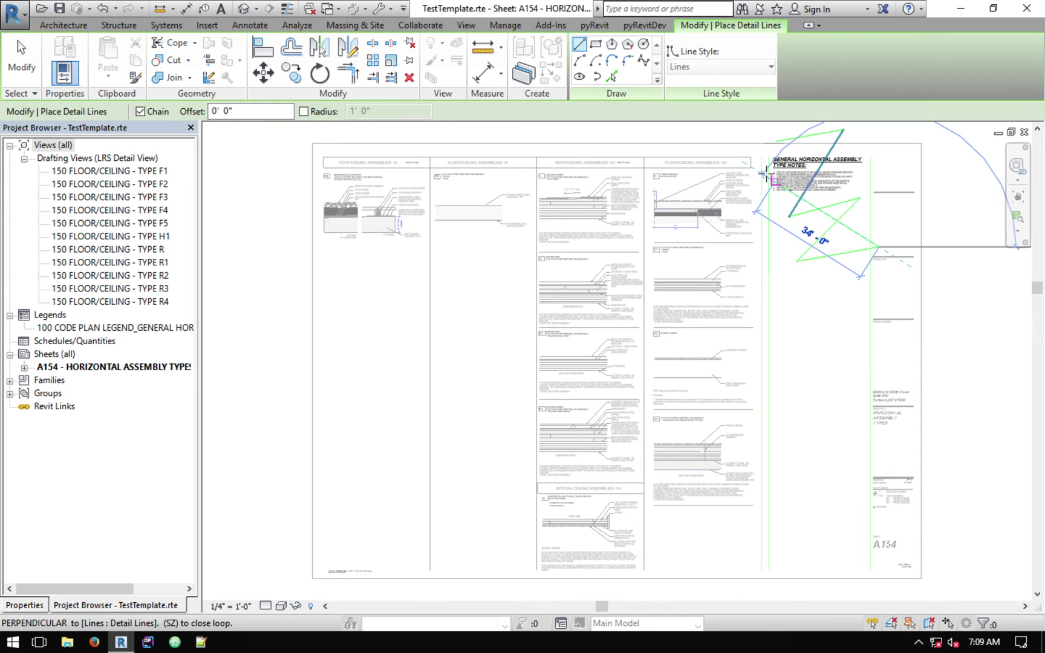
key("Escape")
key("Escape")
left_click(951, 181)
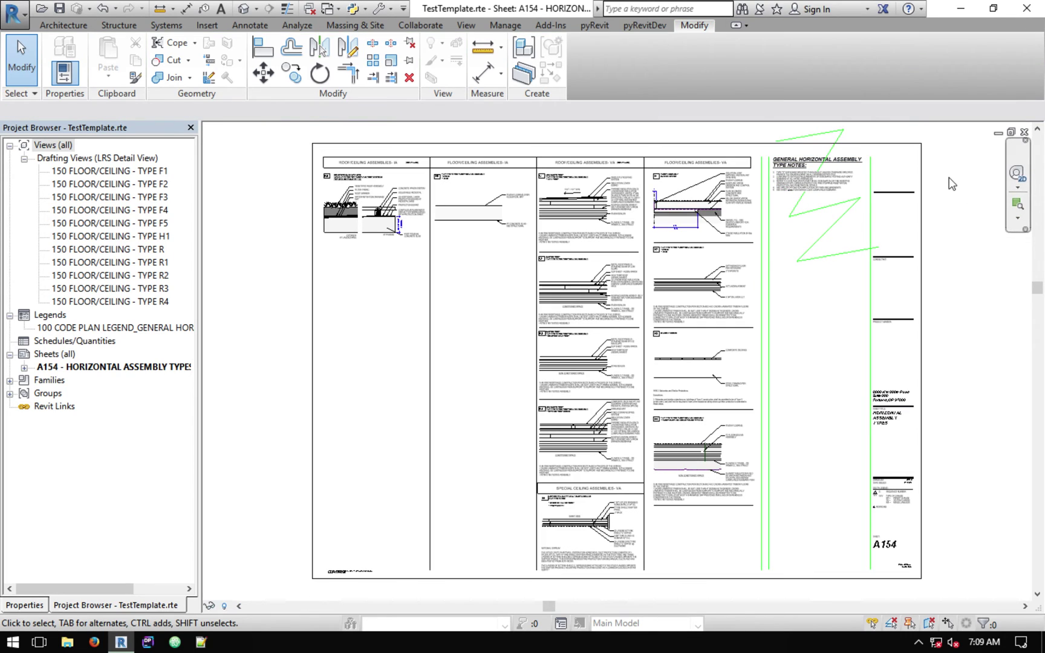
Launch pyRevit's Sheets > Copy Sheets to Open Documents again
left_click(593, 27)
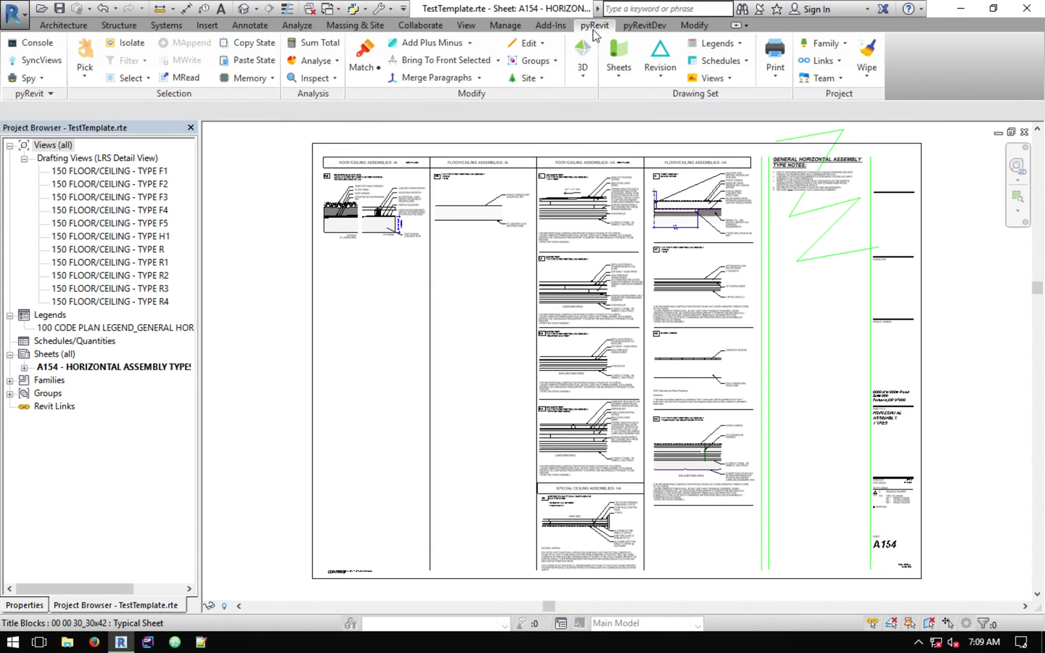
left_click(619, 65)
left_click(642, 151)
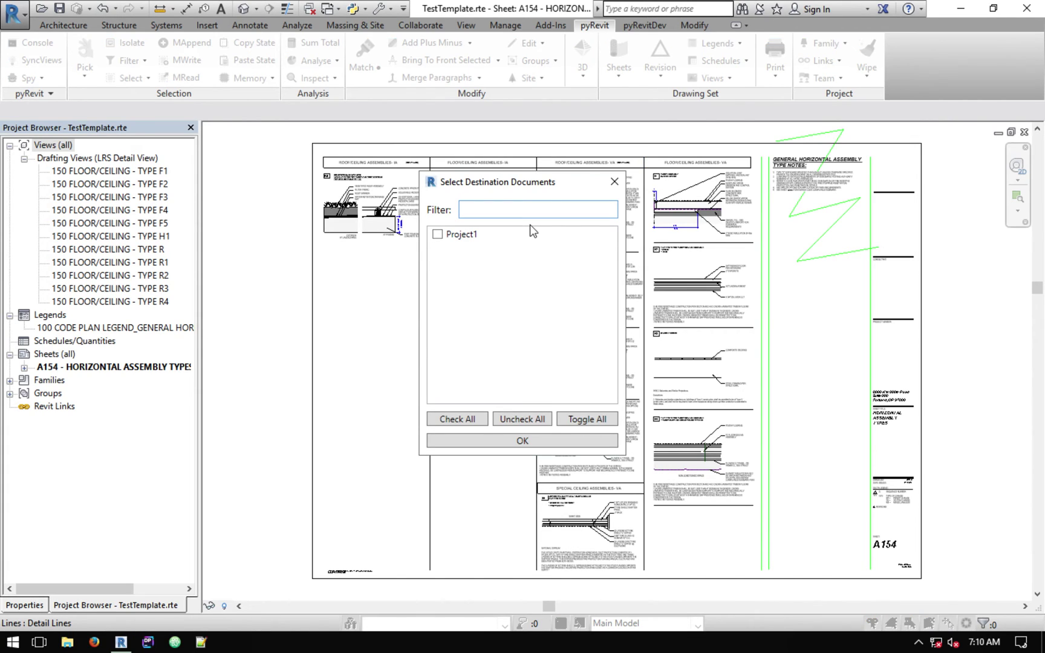
Copy A154 into Project1 again with Update Existing View Contents turned on
left_click(438, 235)
left_click(519, 440)
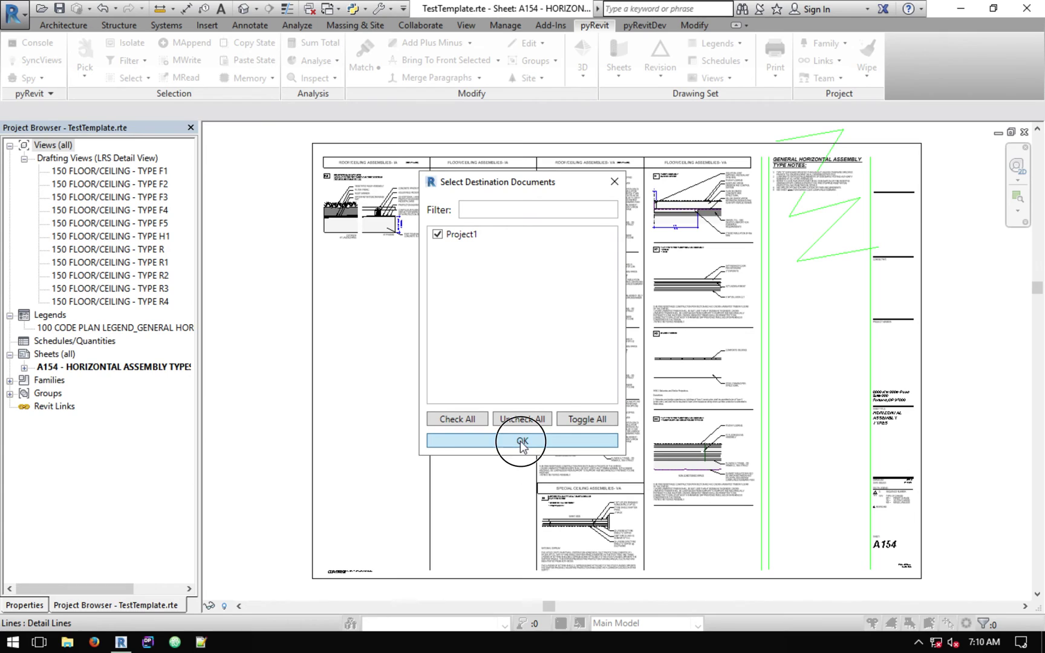
left_click(427, 420)
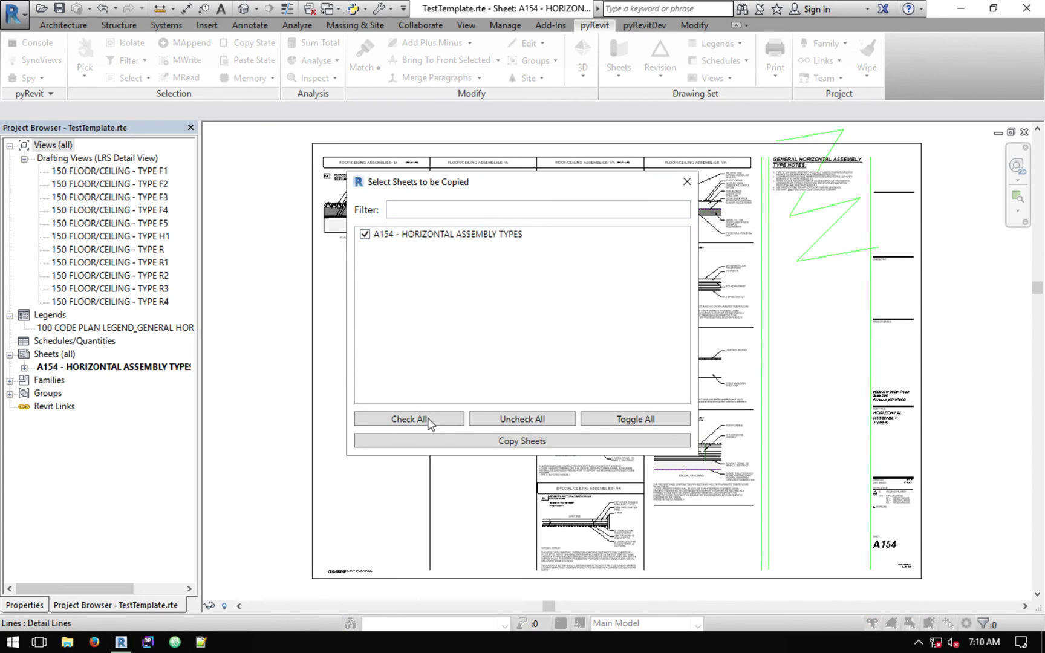
left_click(471, 438)
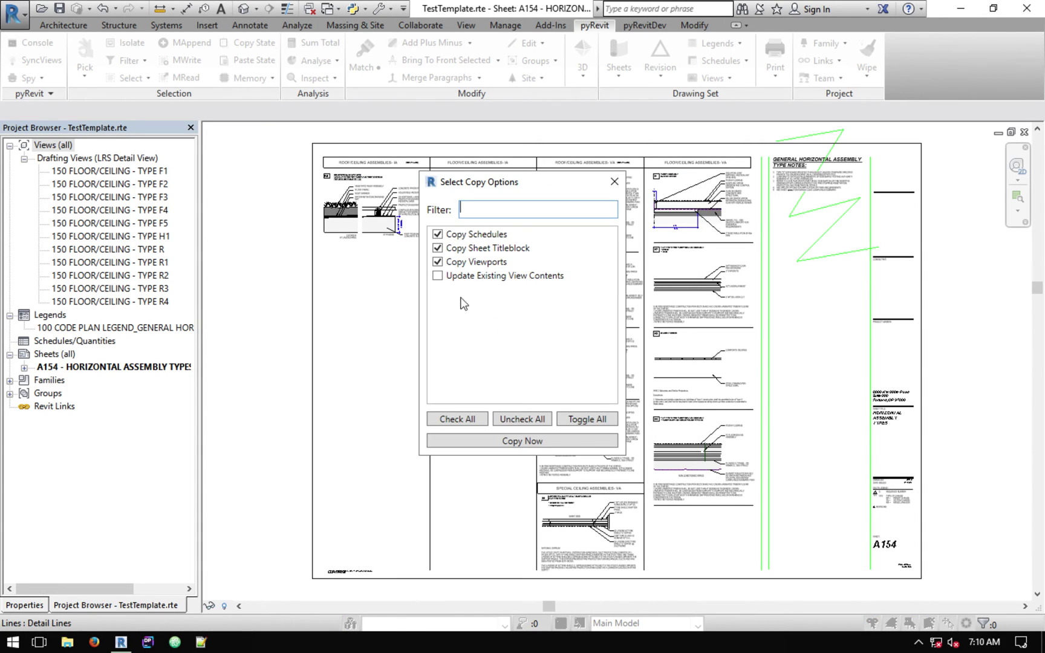
left_click(438, 278)
left_click(493, 442)
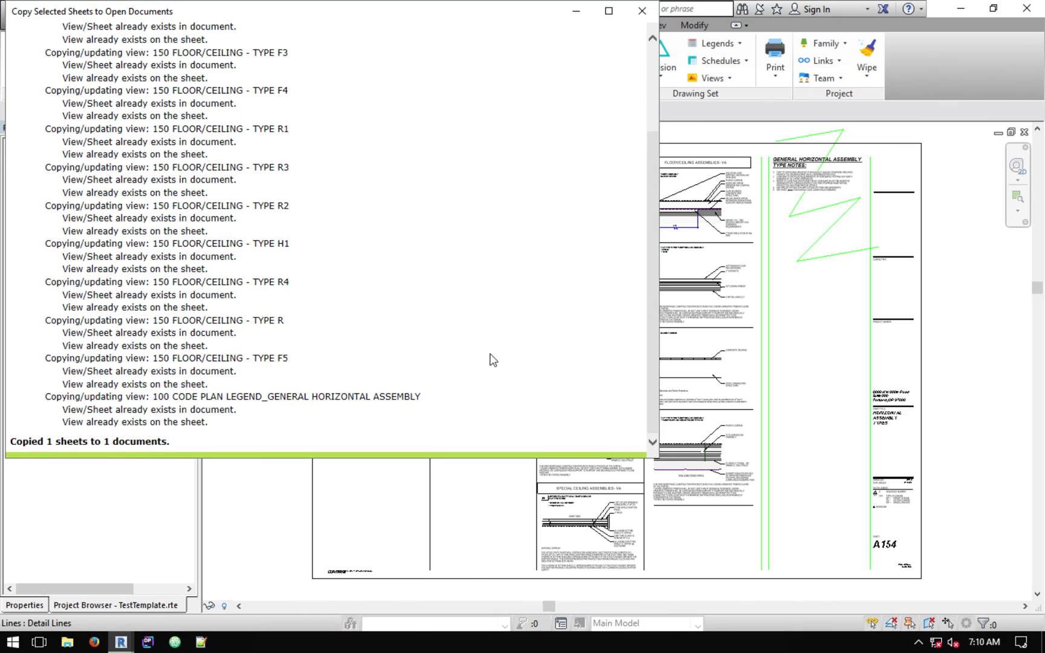
Close the copy report and view Project1's sheet A154, checking the Section 1 viewport
left_click(643, 10)
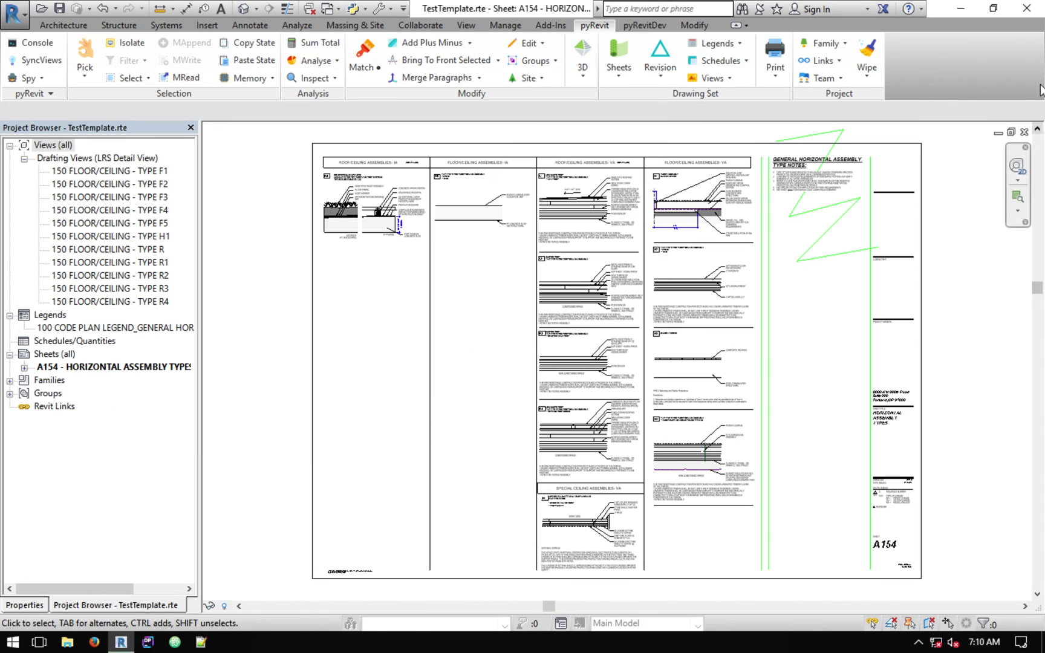
left_click(327, 9)
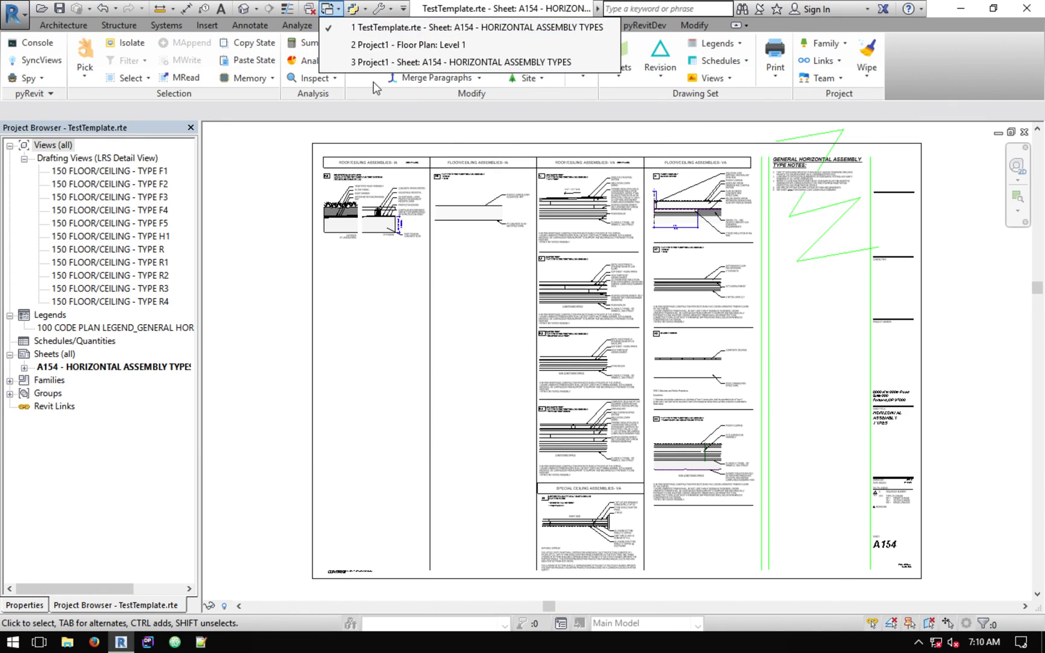
left_click(383, 64)
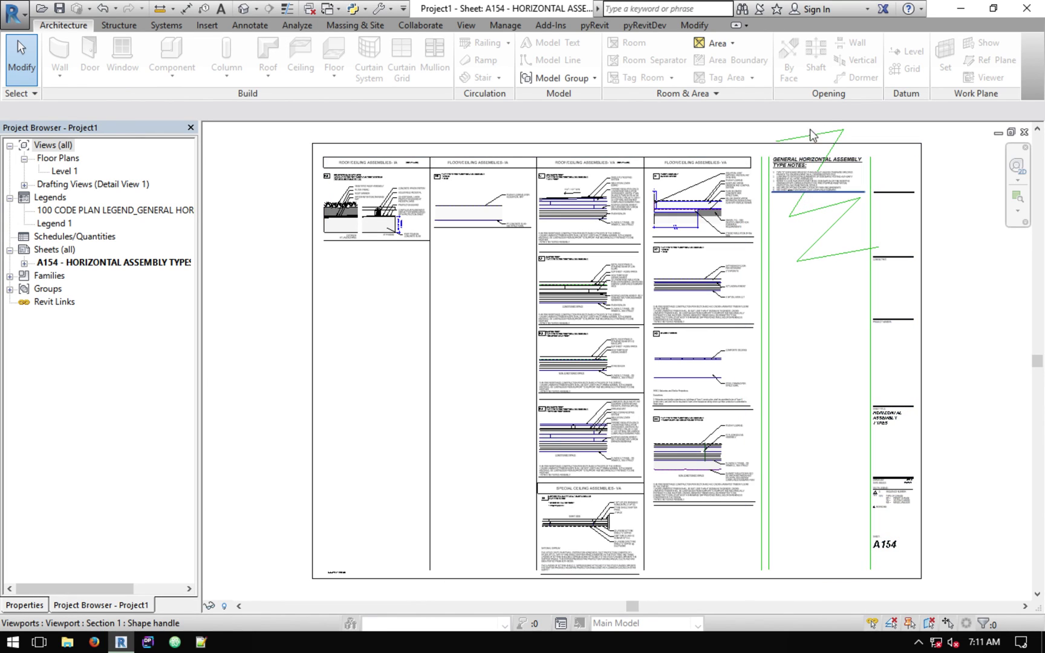
left_click(819, 181)
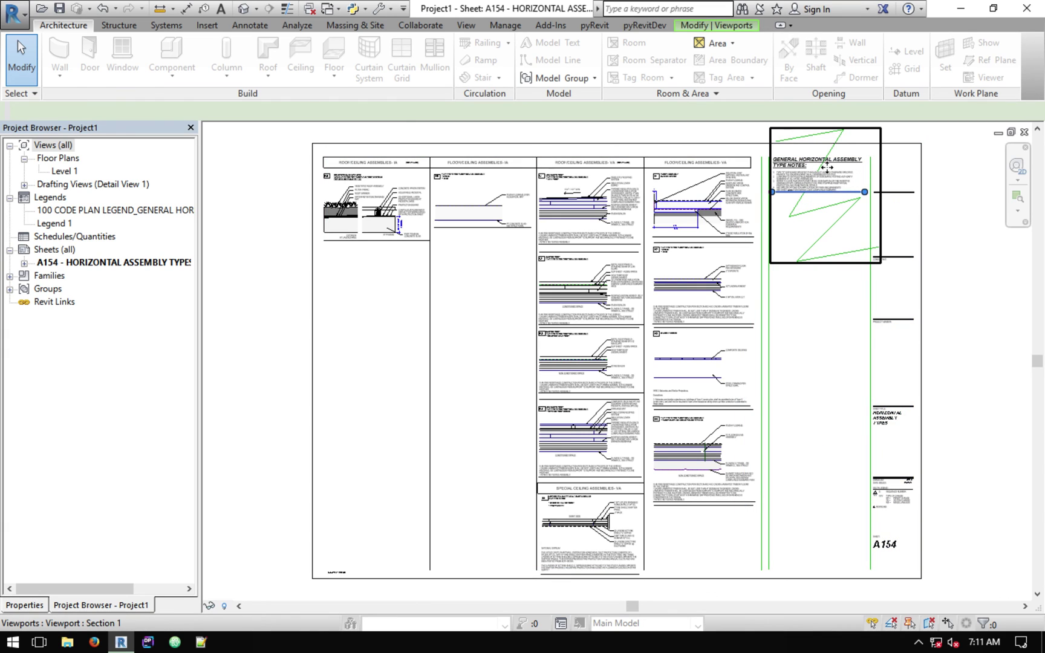
key("Escape")
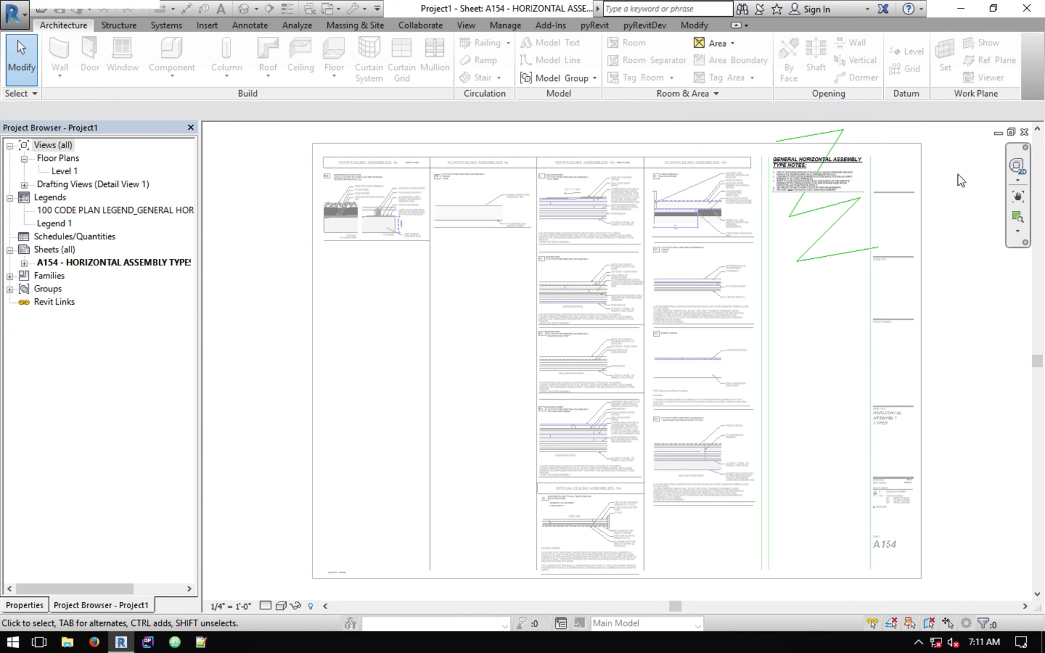